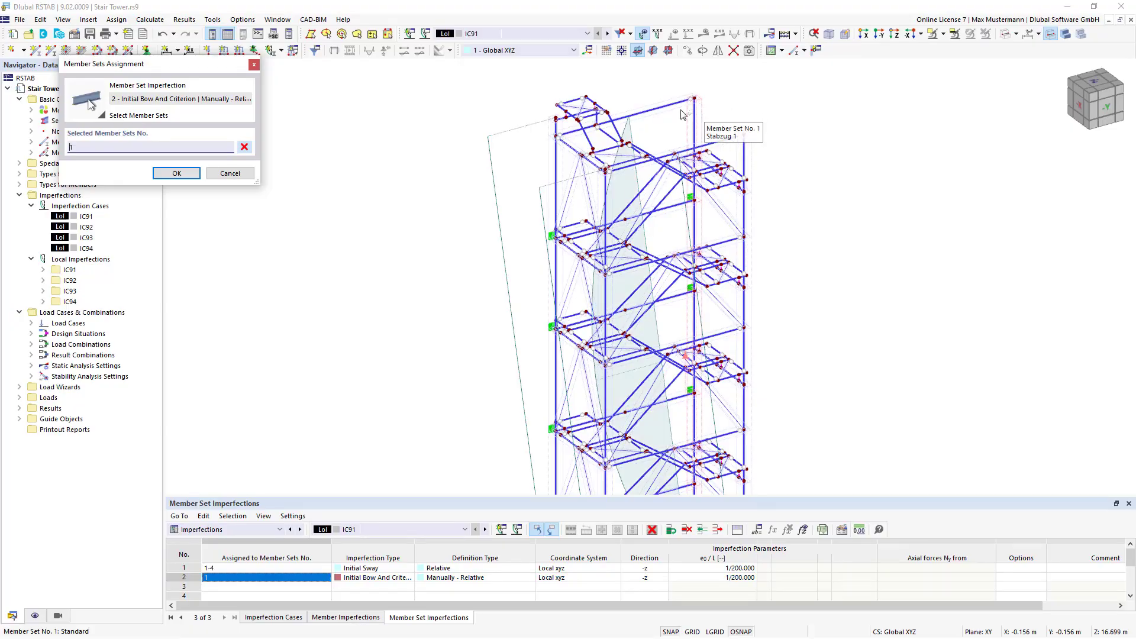
- Confirm the bow imperfection on member sets 1-4 and add the Vz shear diagram beside N
key(Return)
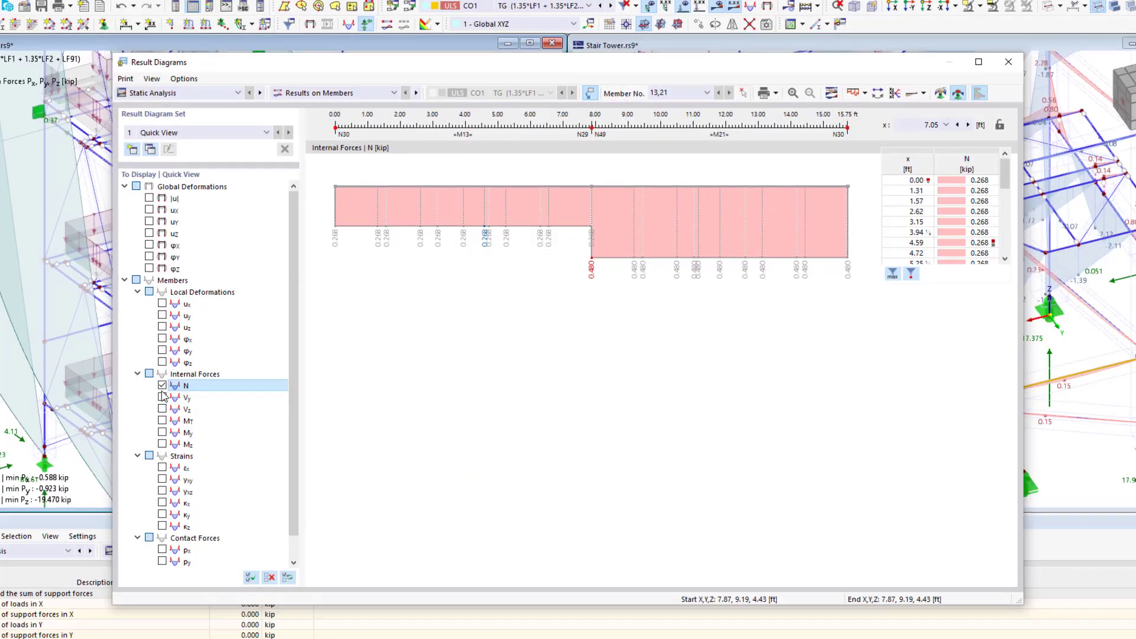
click(148, 408)
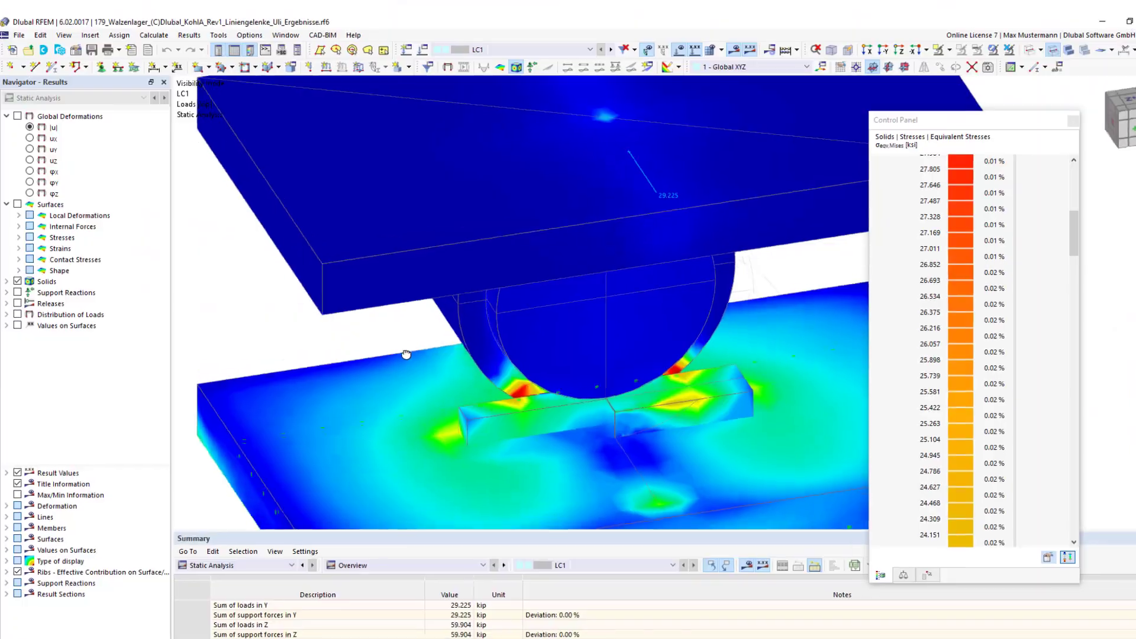
- Orbit the model toward the roller and show the standardized steel I-section catalogue
ctrl+middle_drag(457, 356, 594, 314)
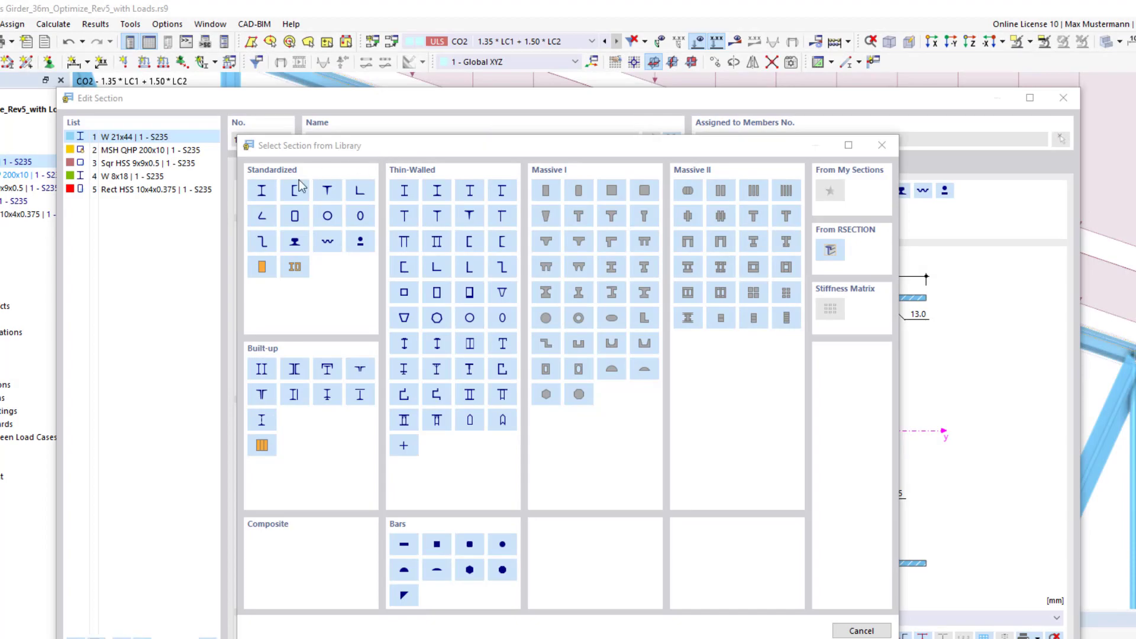
click(261, 189)
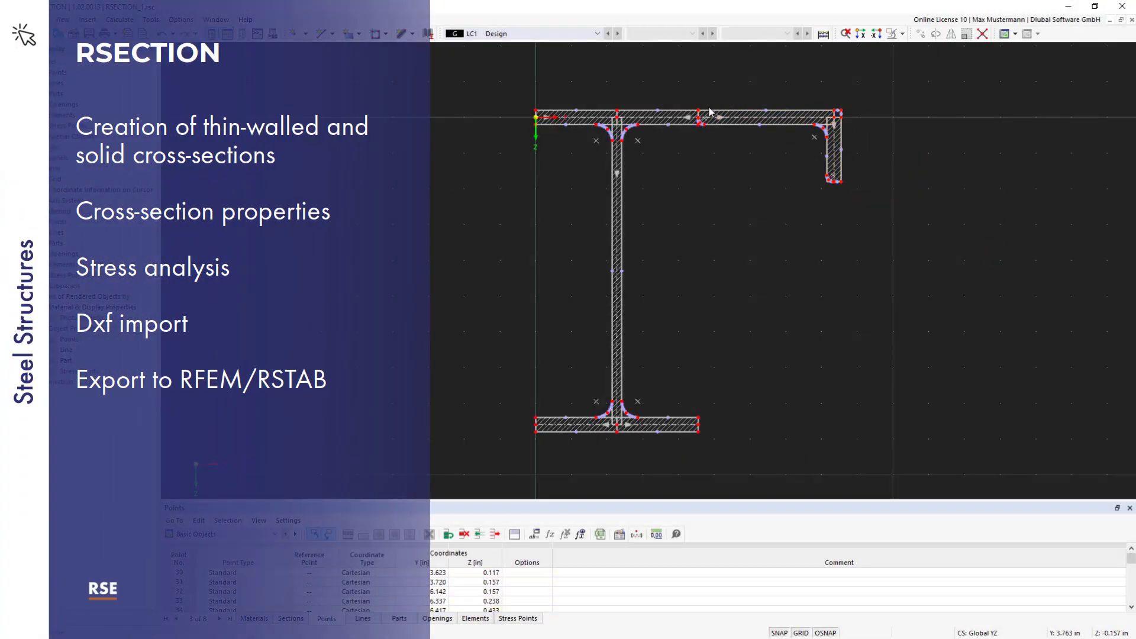
- Calculate the custom section's stresses, assign RSECTION_1 to the member, and end a new member at the column
click(823, 34)
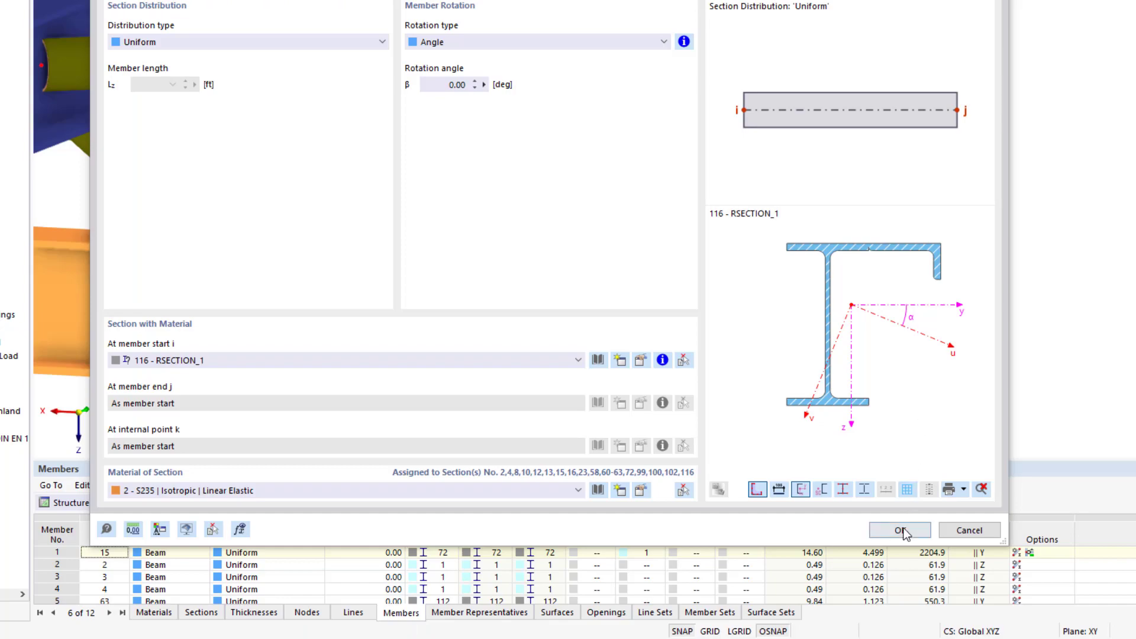
click(901, 530)
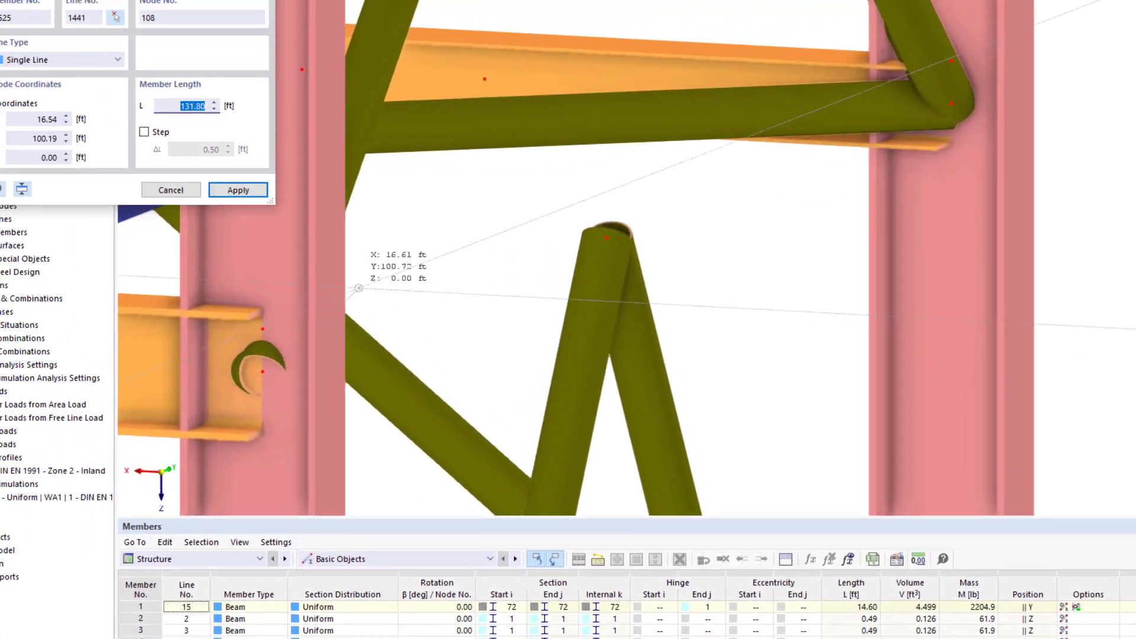
click(951, 103)
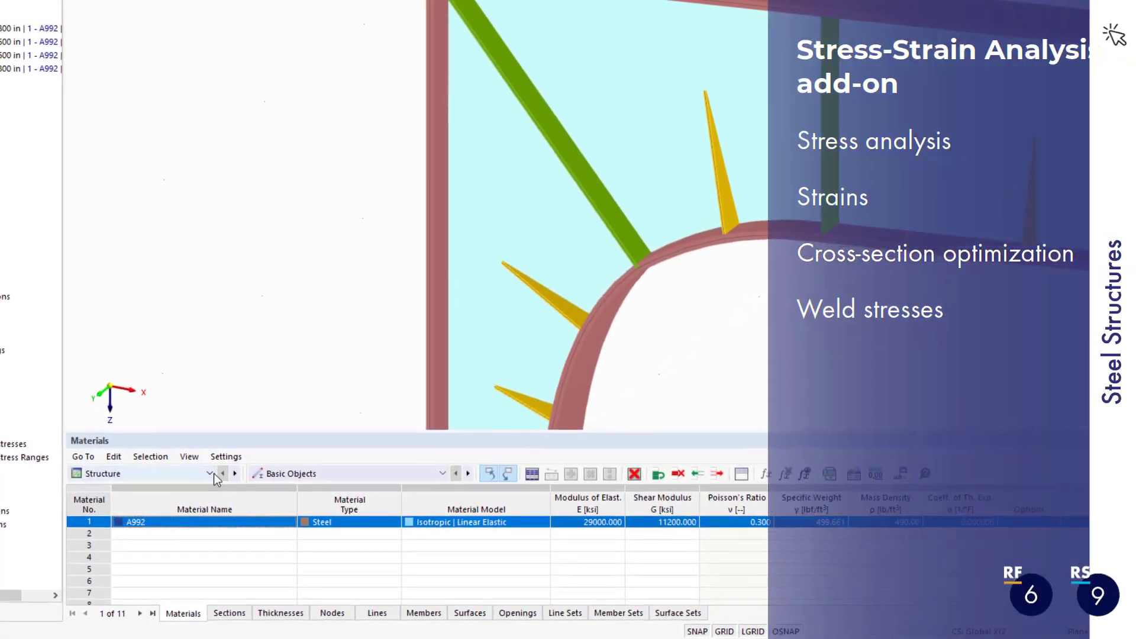
- Switch the table to Stress-Strain Analysis and list the stresses on surfaces
click(215, 474)
click(153, 563)
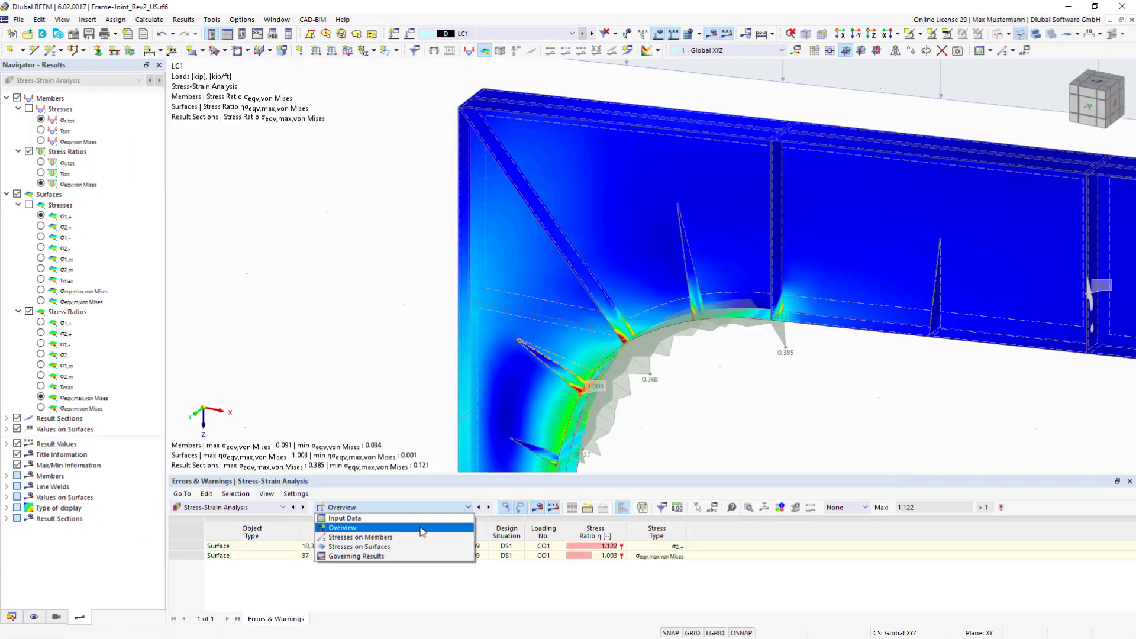
click(405, 547)
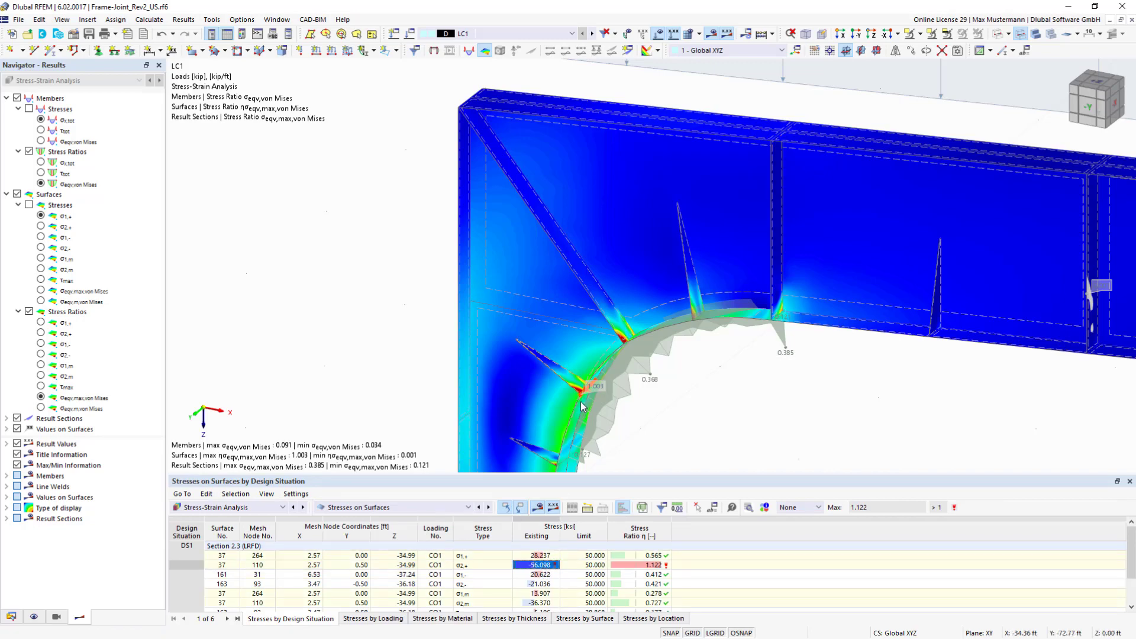
scroll(581, 402, up, 5)
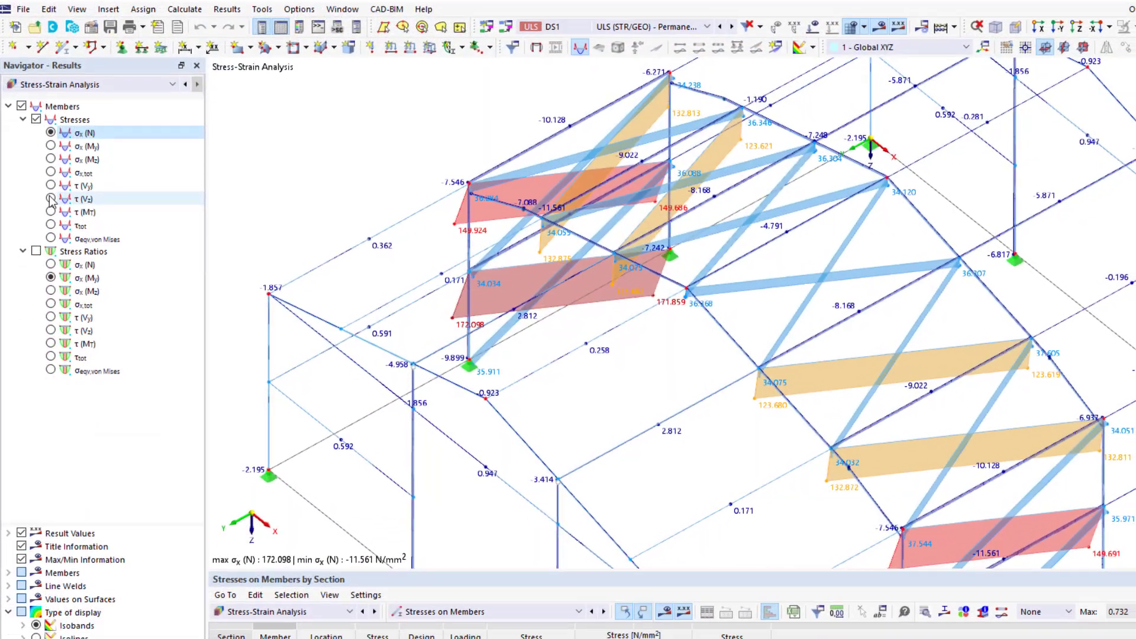
- Display τ (Vz) and von Mises stress ratios on members, listing member 6's section stresses
click(50, 199)
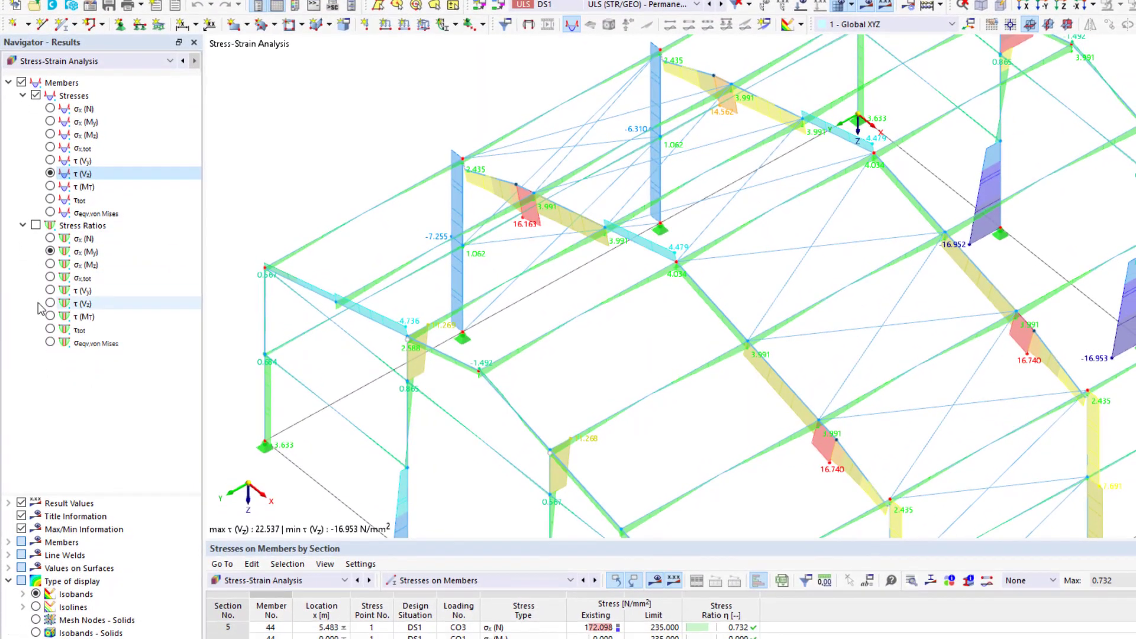
click(77, 343)
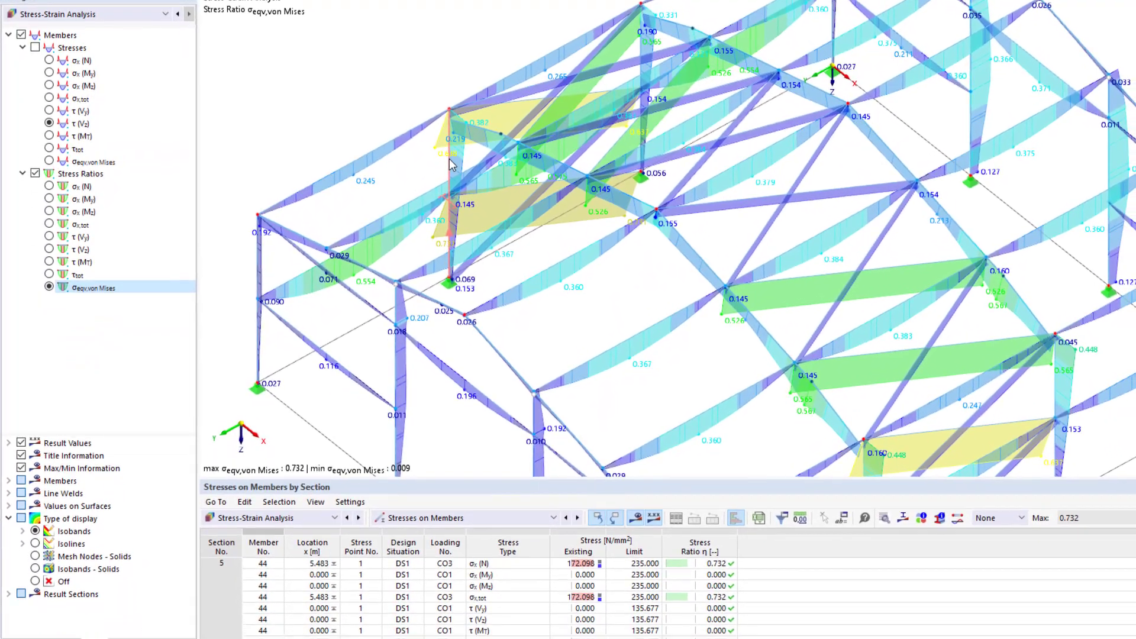
click(449, 159)
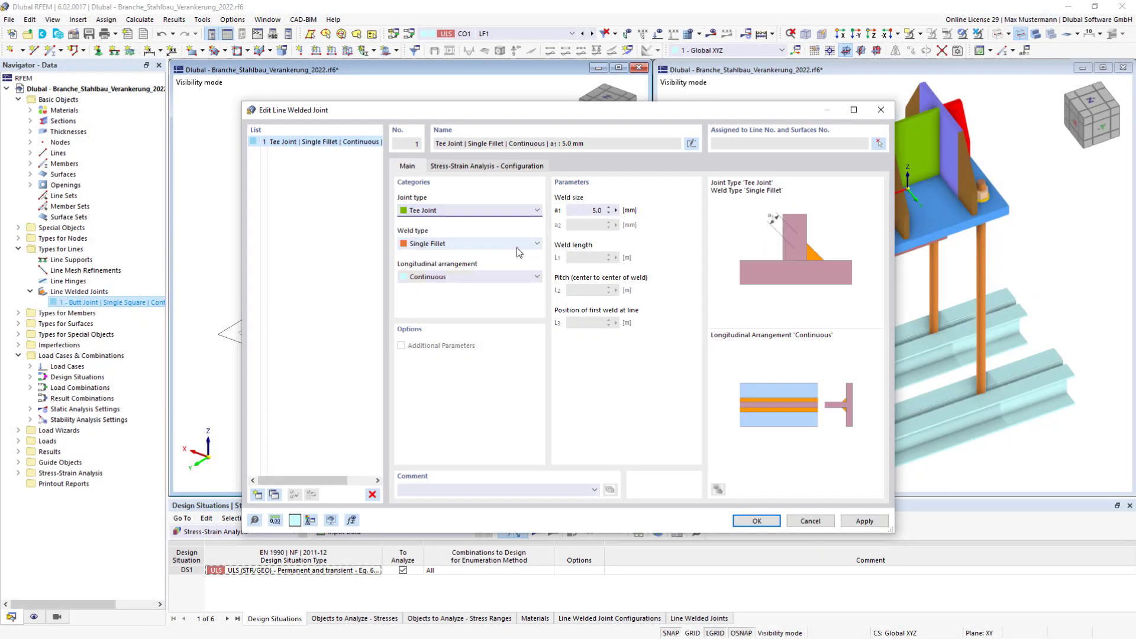
- Make the tee-joint weld a double fillet on line 15 and display τ‖ weld stresses
click(516, 247)
click(504, 301)
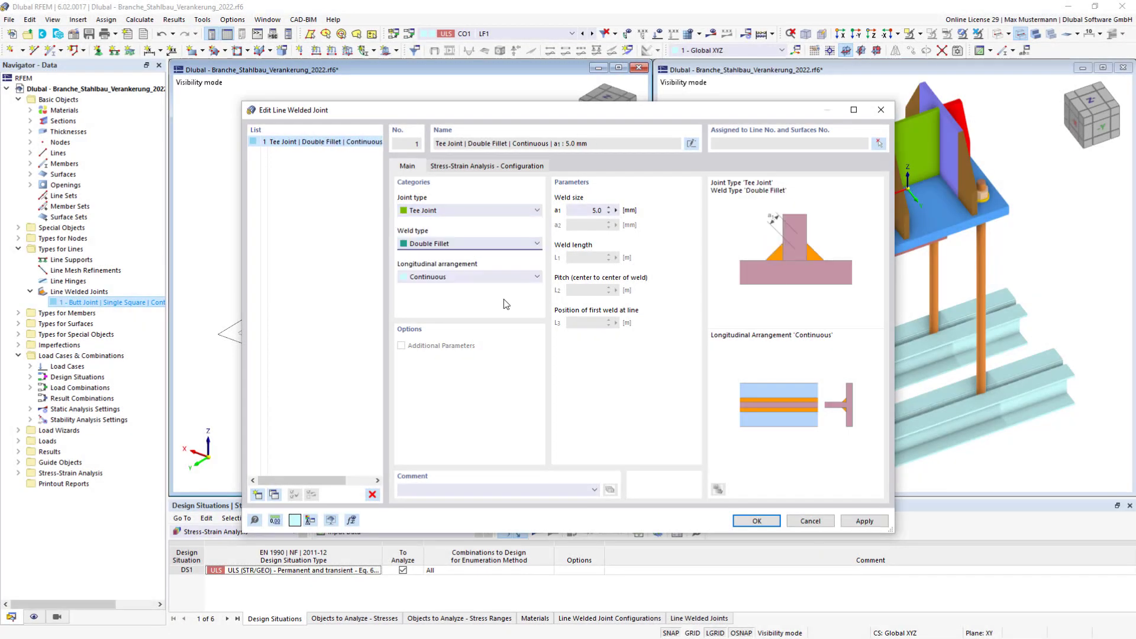
click(878, 143)
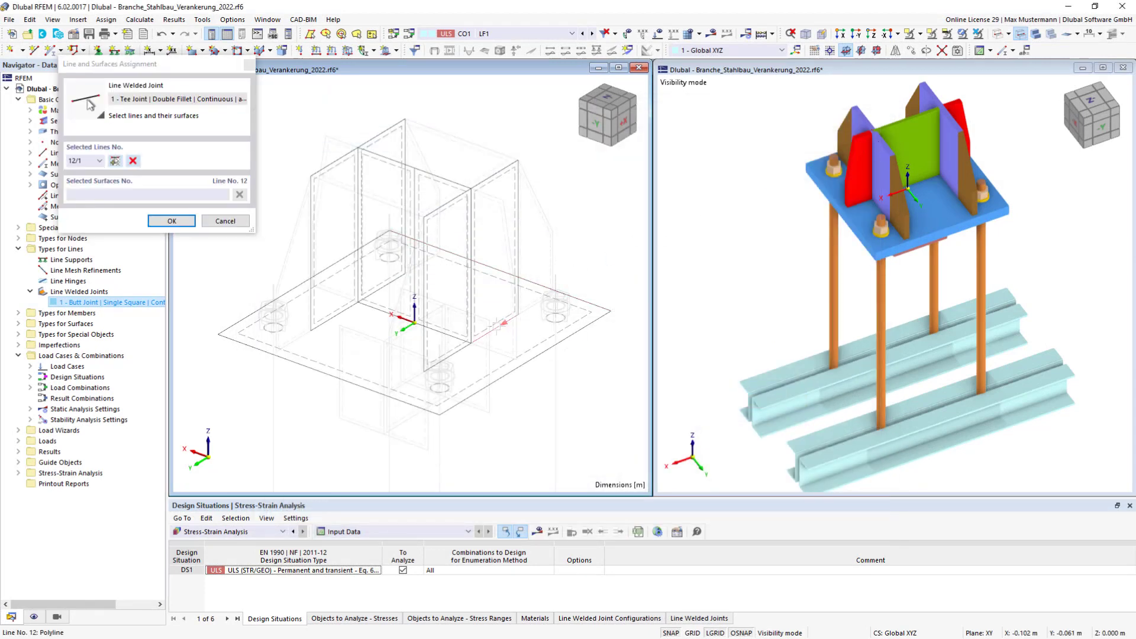
click(454, 351)
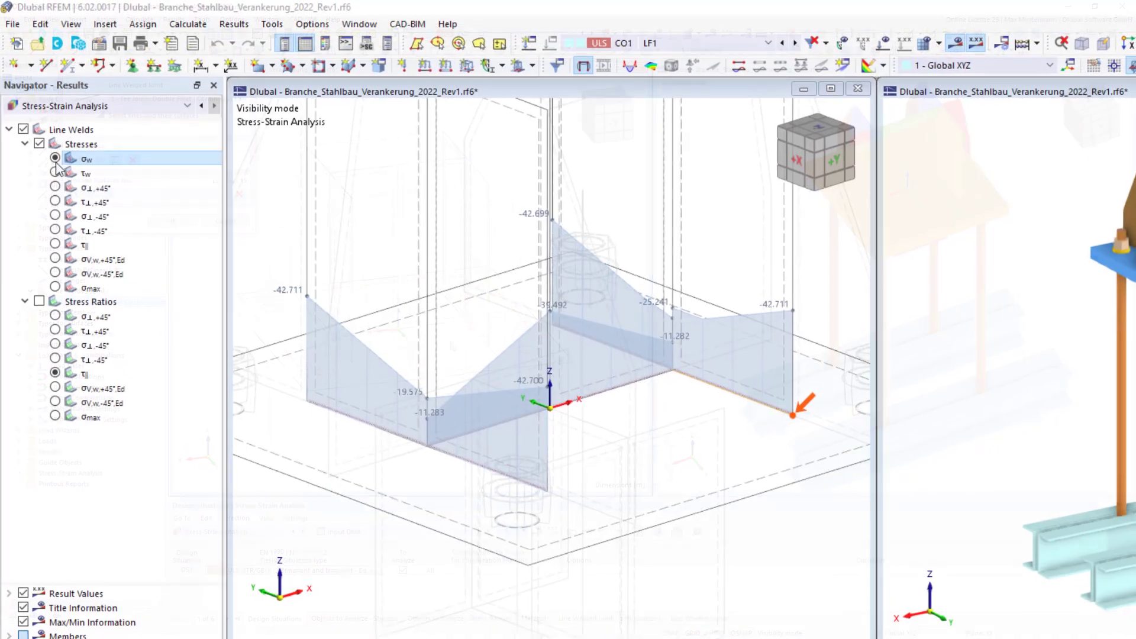
click(54, 233)
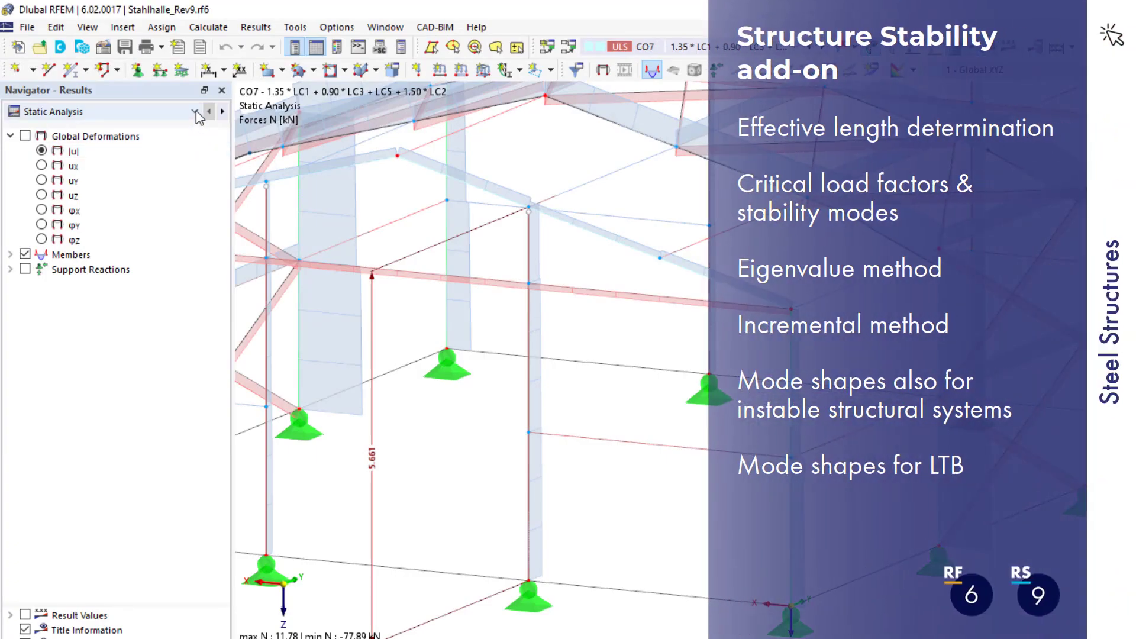
- Show stability analysis results with the mode shapes for modes 3 and 4
click(194, 110)
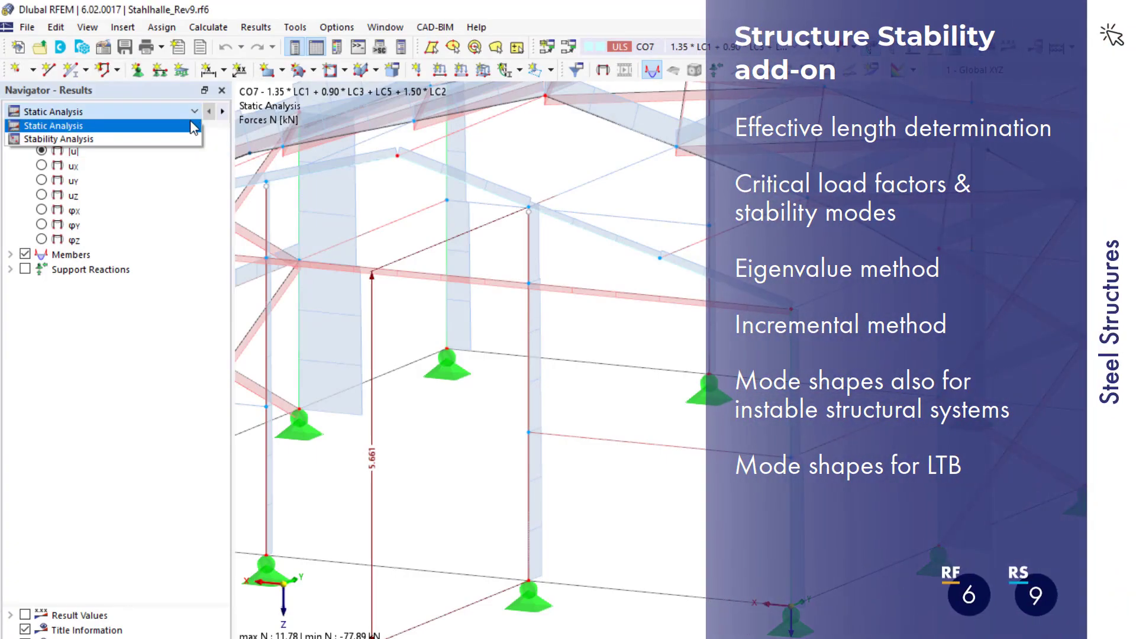
click(188, 139)
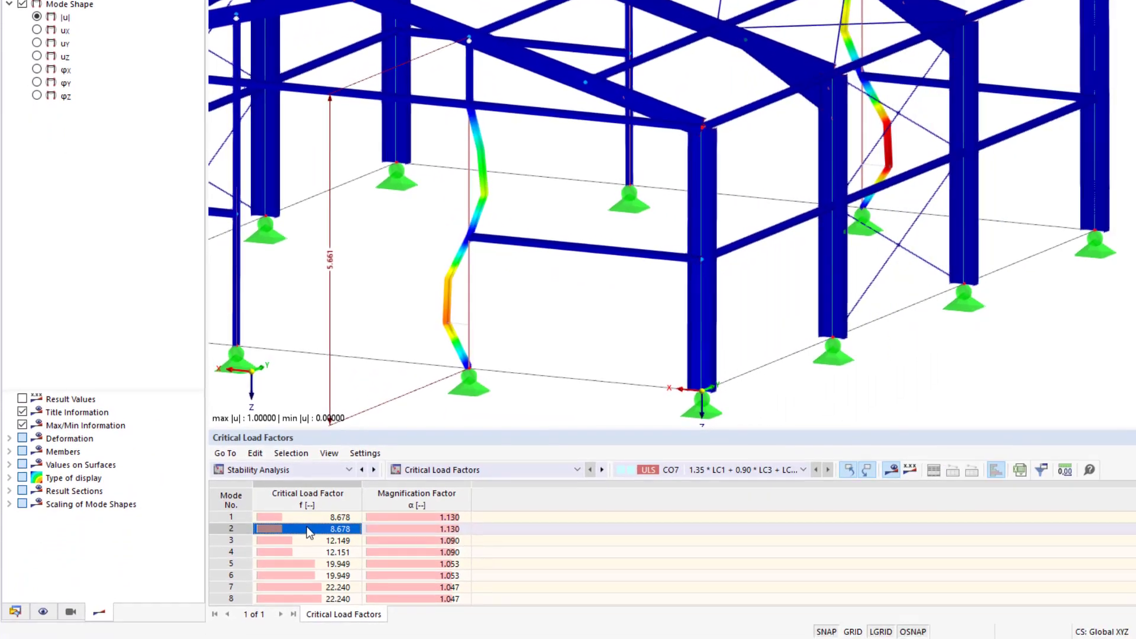
click(315, 587)
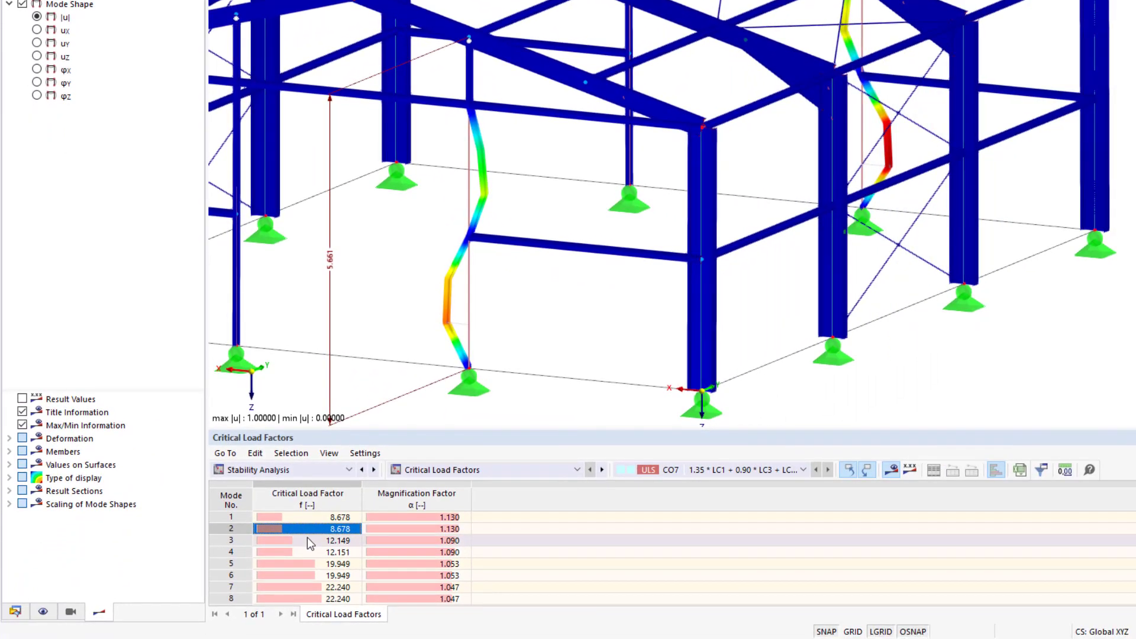
click(311, 553)
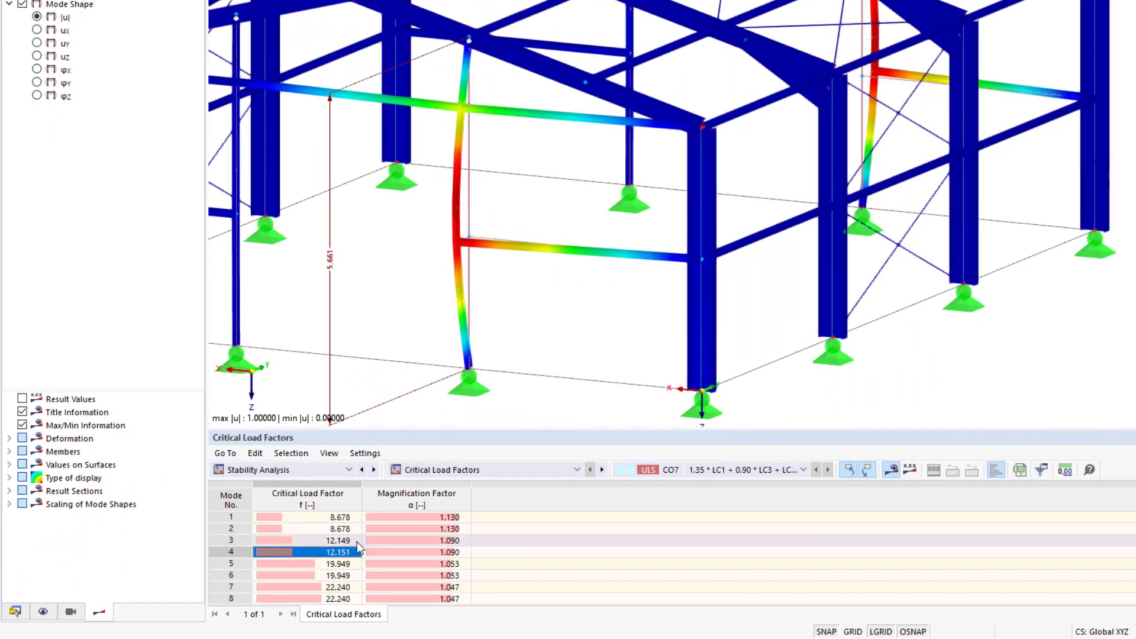
- List effective lengths and critical loads by member, selecting member 71
click(522, 470)
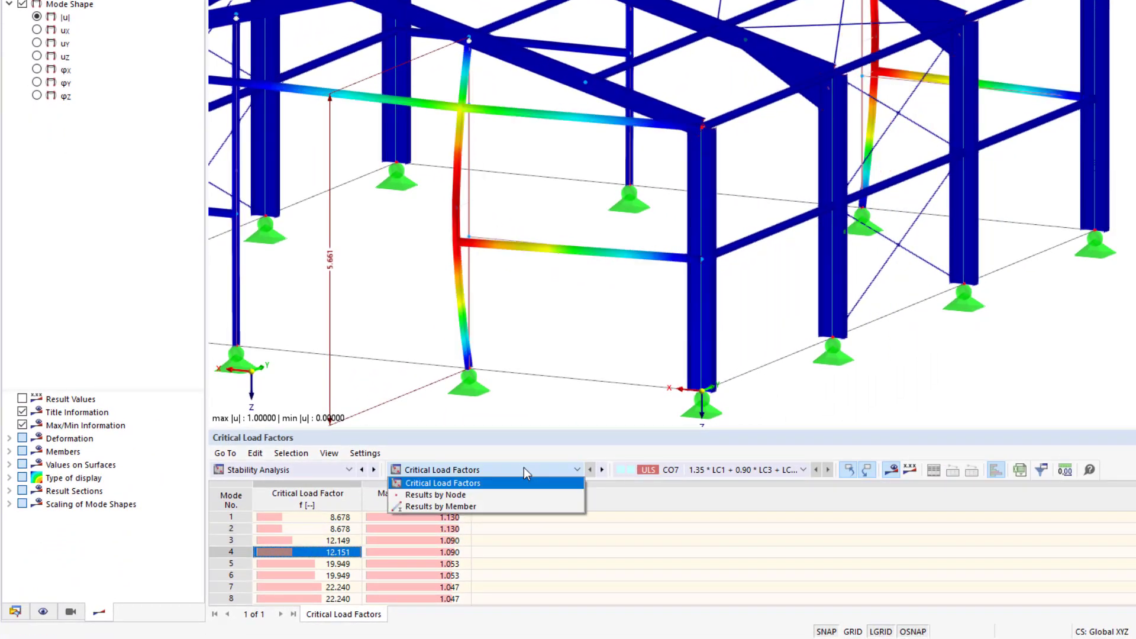
click(519, 505)
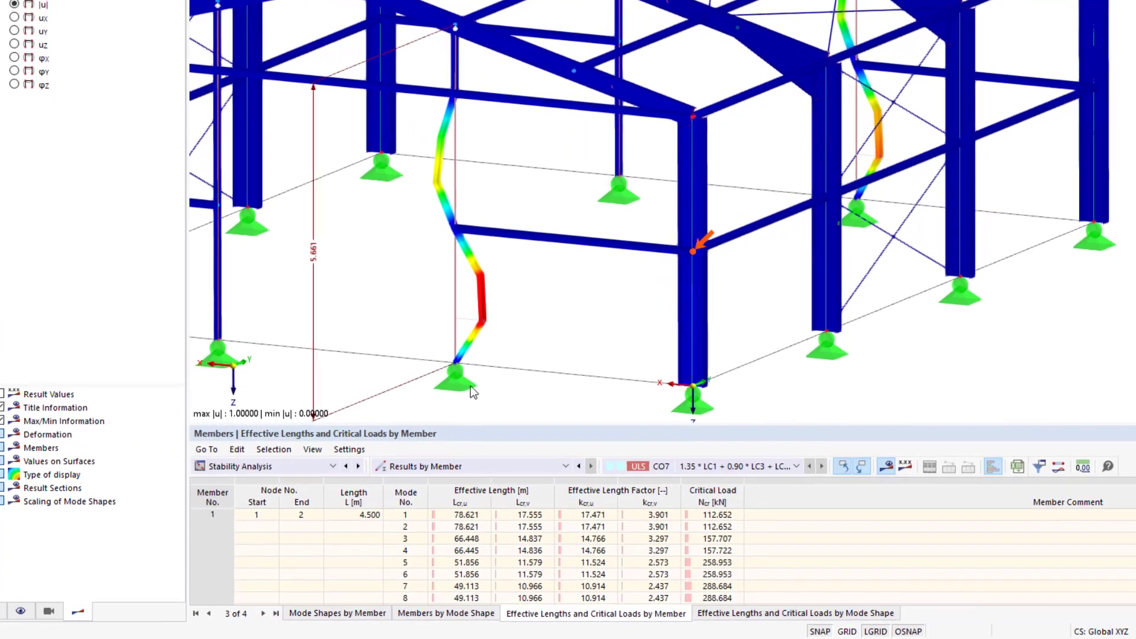
click(470, 326)
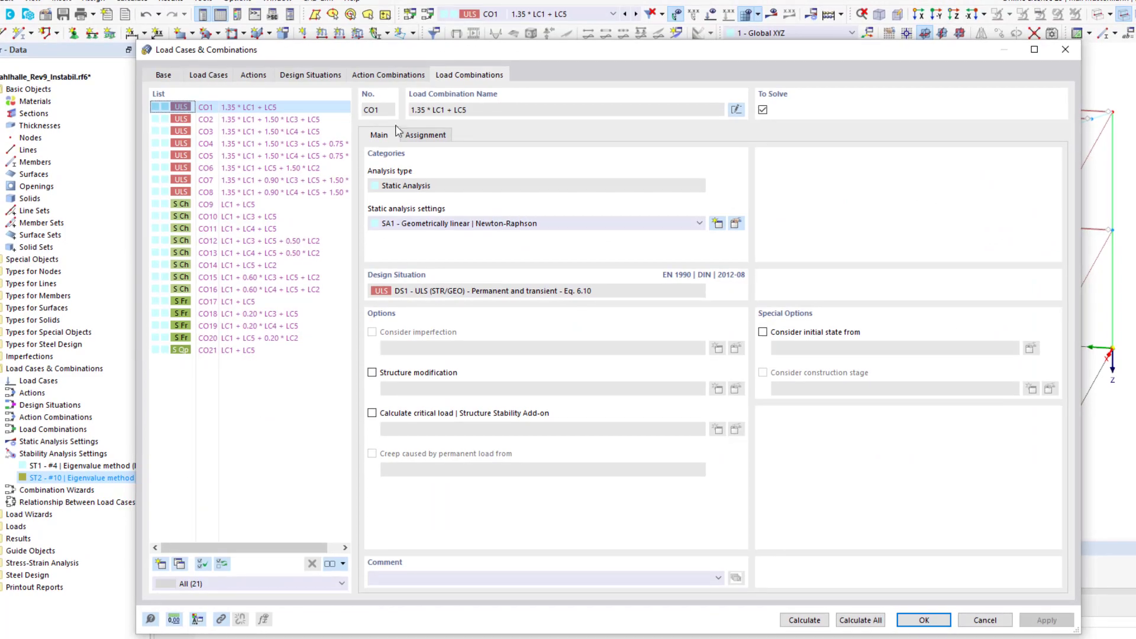
- Enable CO1 critical load with new ST3 Instability Check settings run without loading, then calculate
click(372, 413)
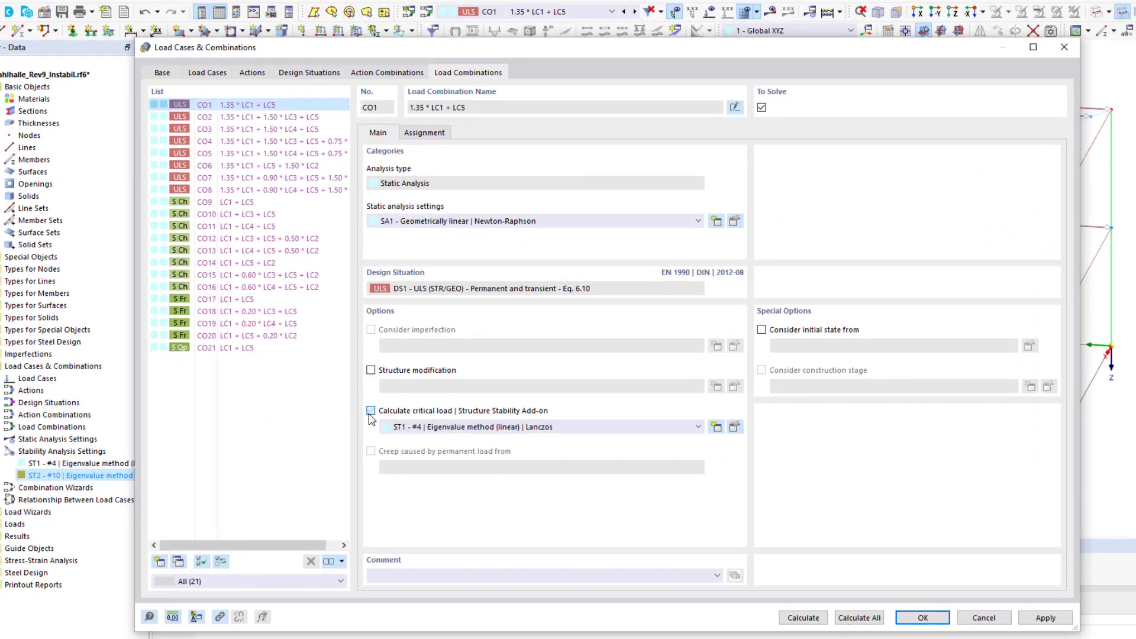
click(714, 422)
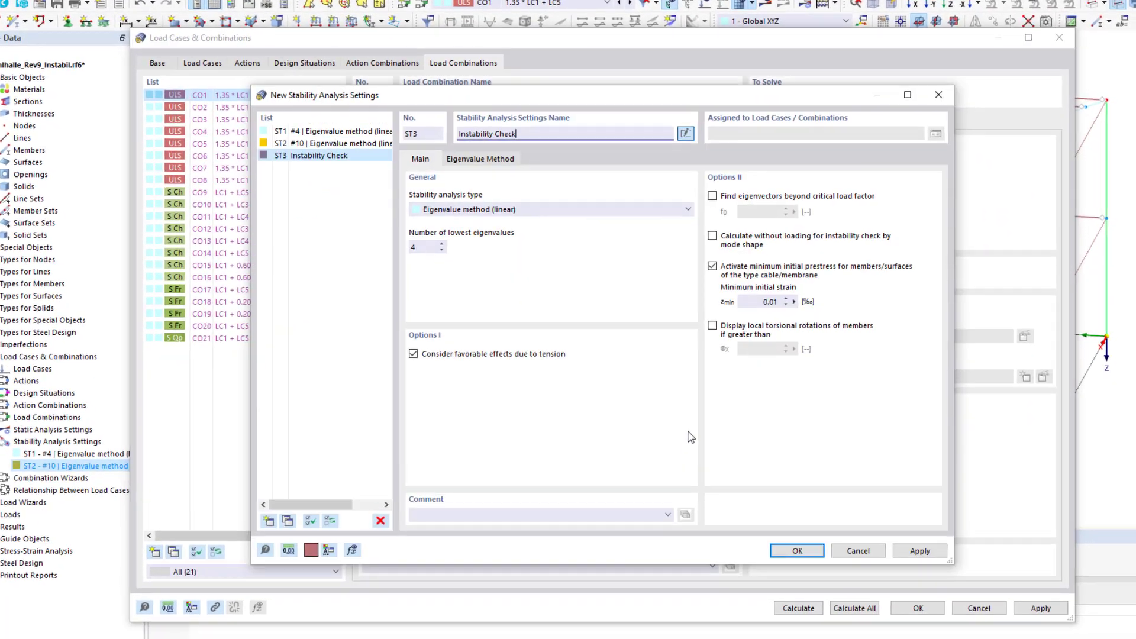
click(710, 232)
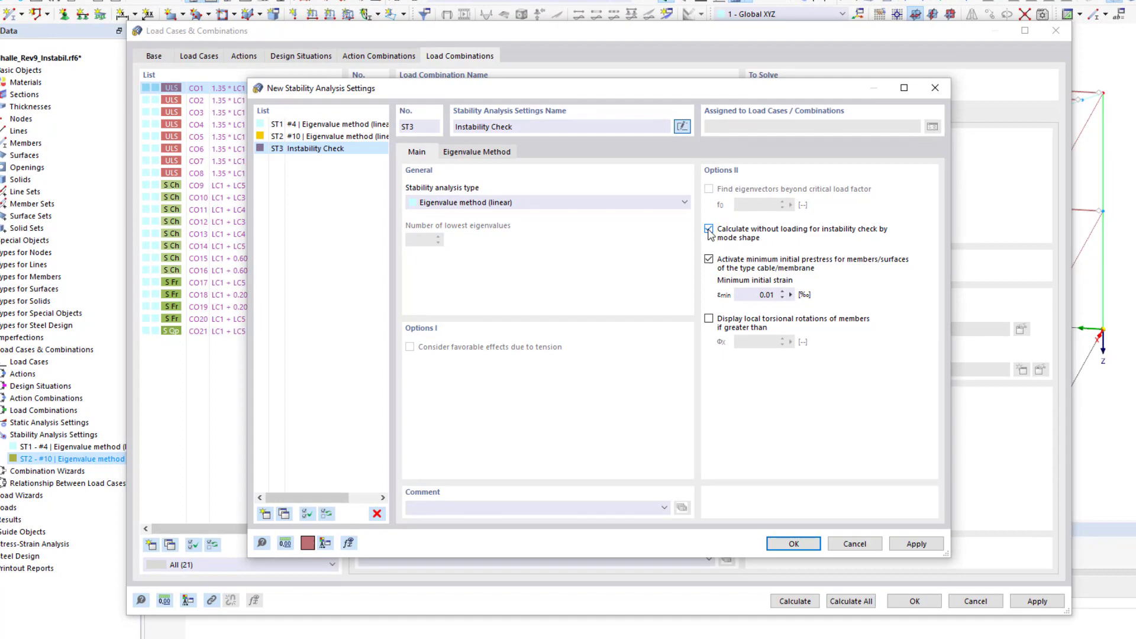
click(787, 543)
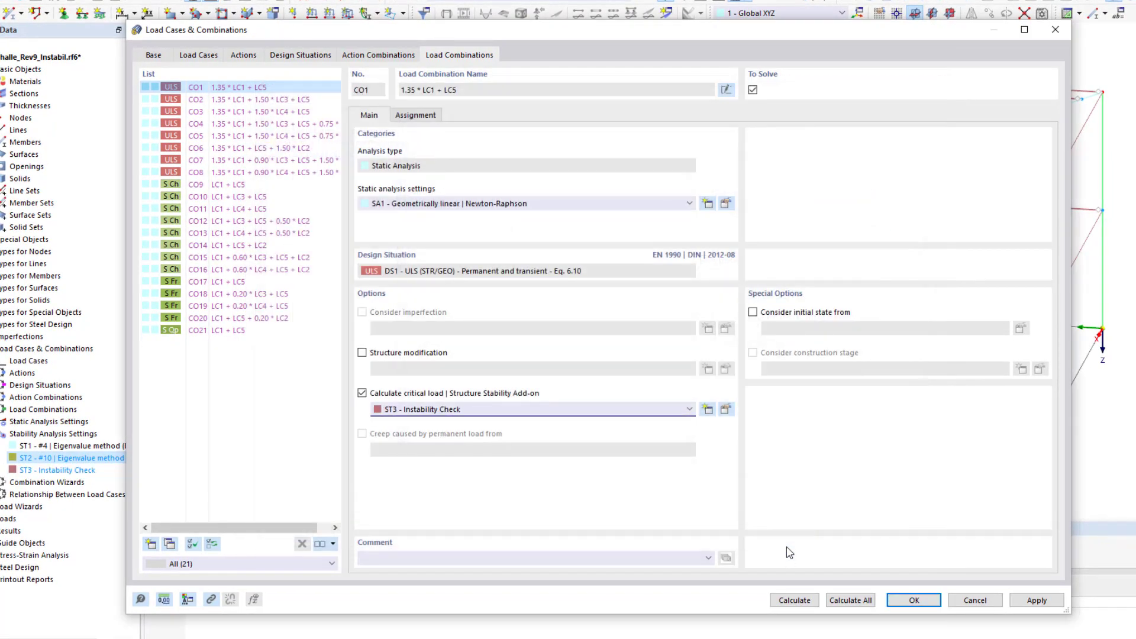
click(792, 600)
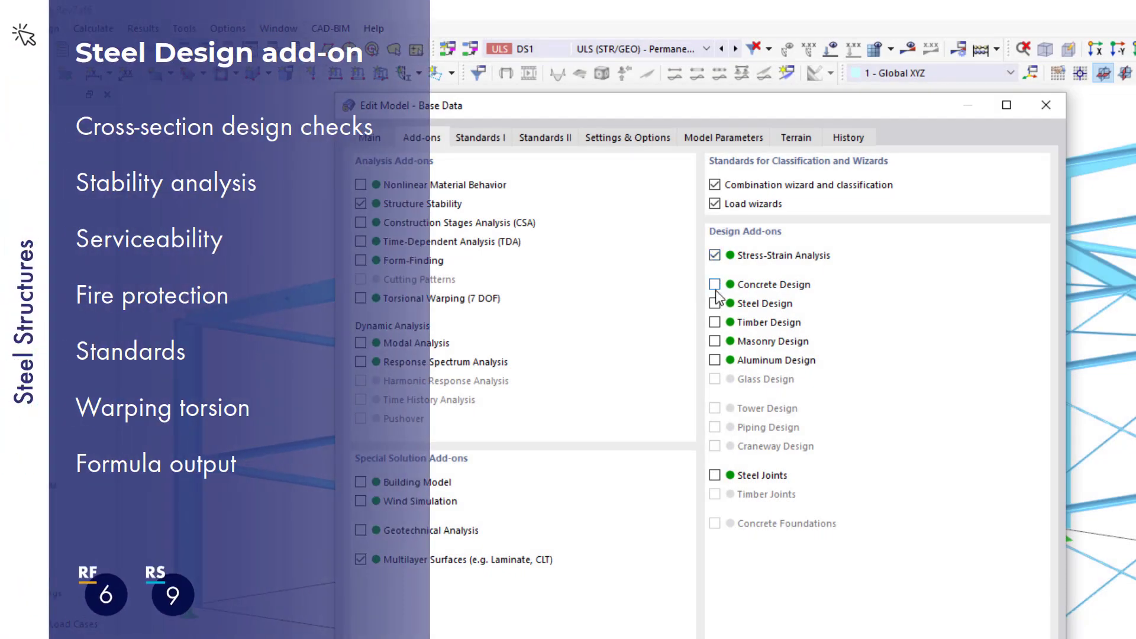
- Set the EN 1993 steel design national annex to NF | 2016-02 (France)
click(479, 137)
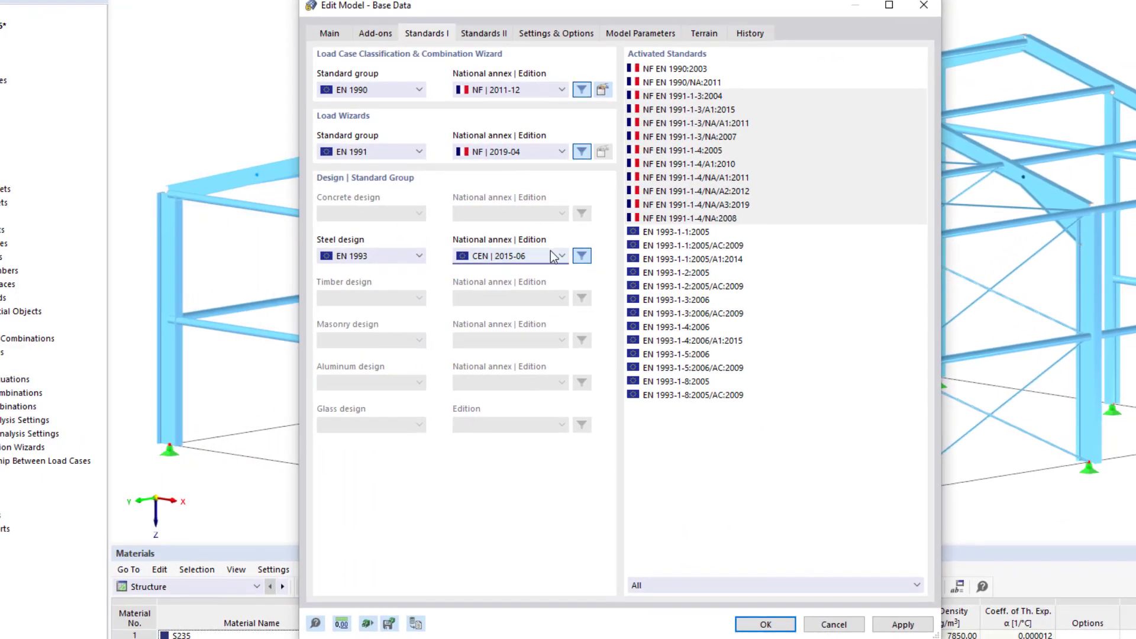
click(550, 250)
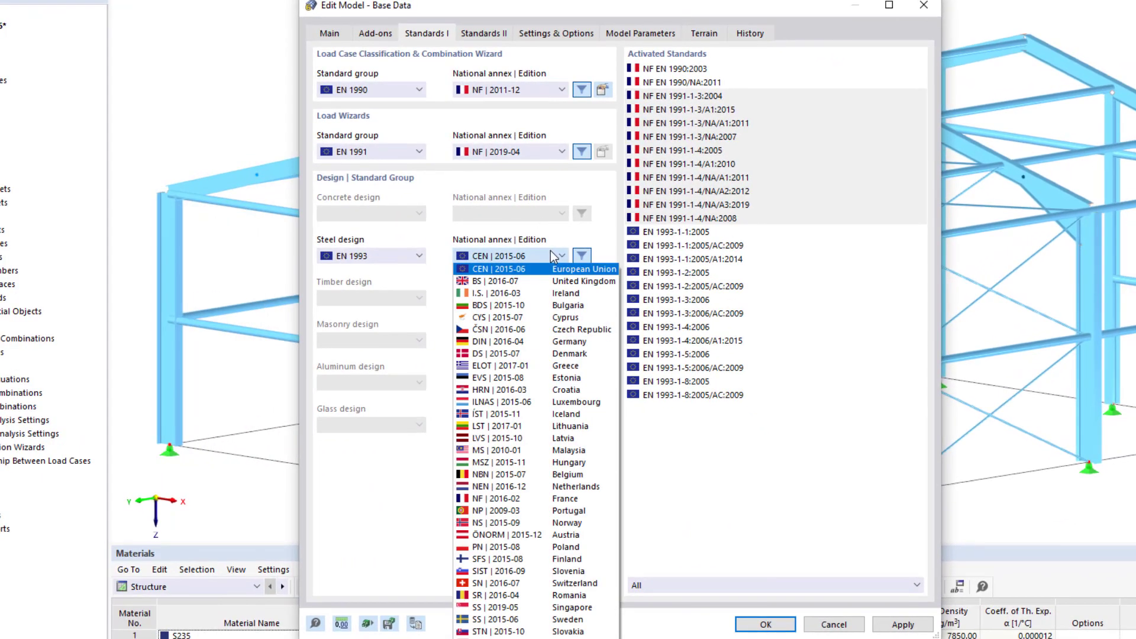
click(487, 499)
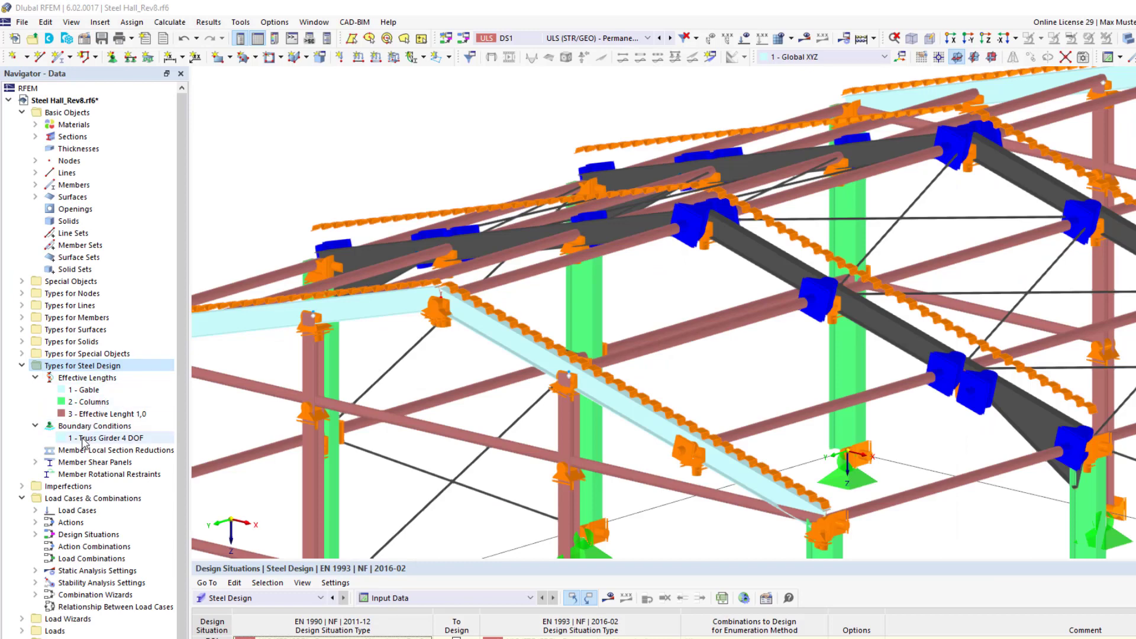
- In Truss Girder 4 DOF, release node .1's y support and x' restraint, and node .2's x' restraint
double_click(83, 439)
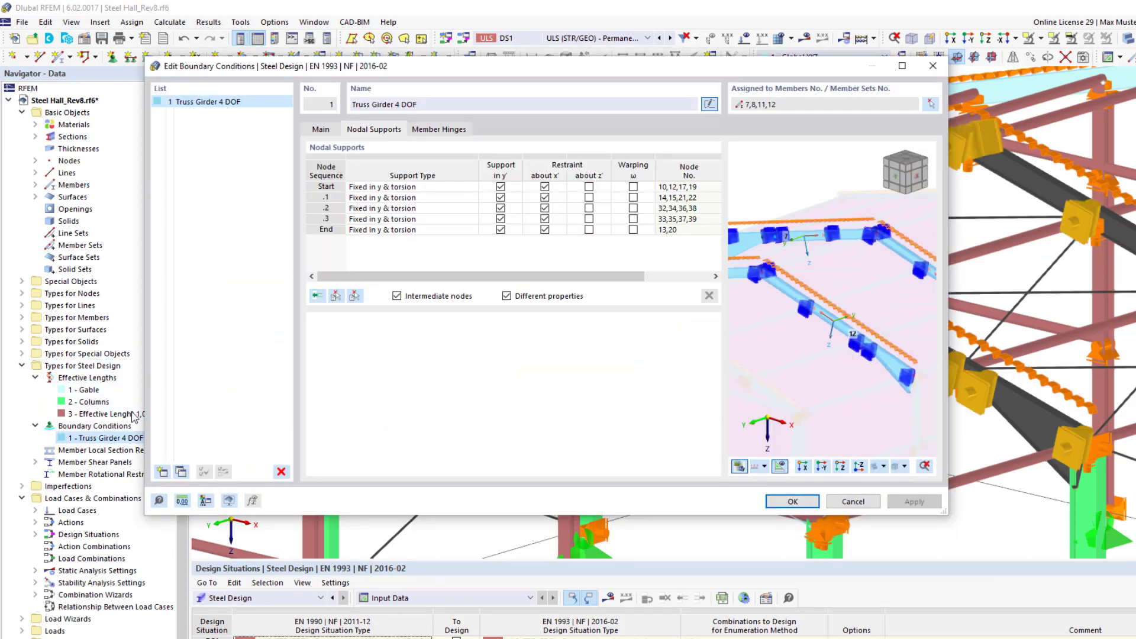
click(501, 197)
click(544, 198)
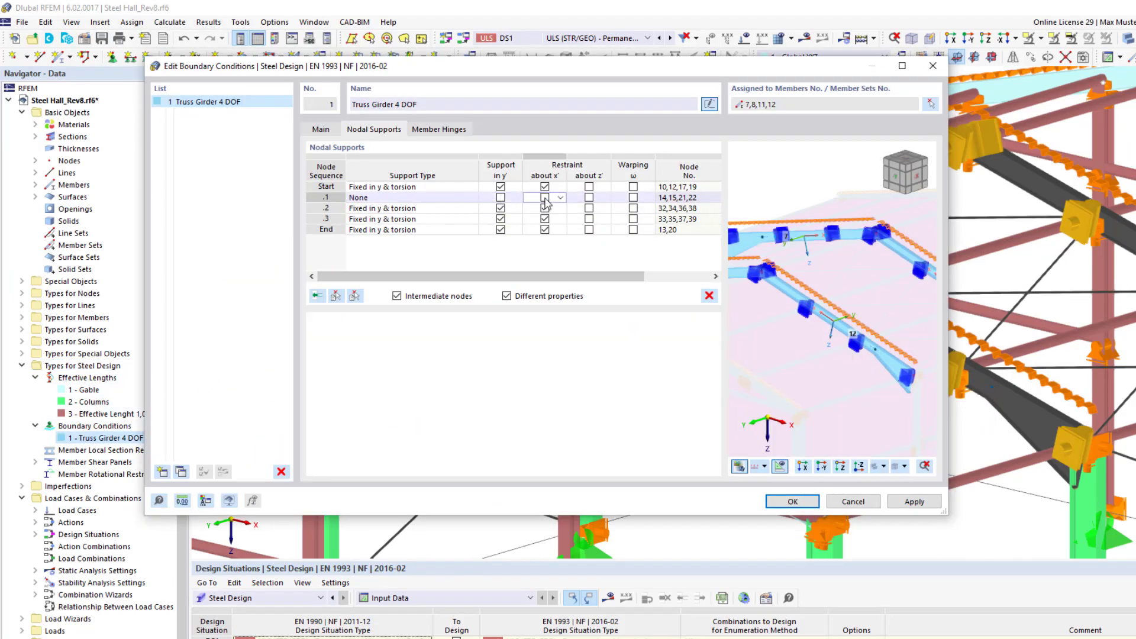
click(544, 208)
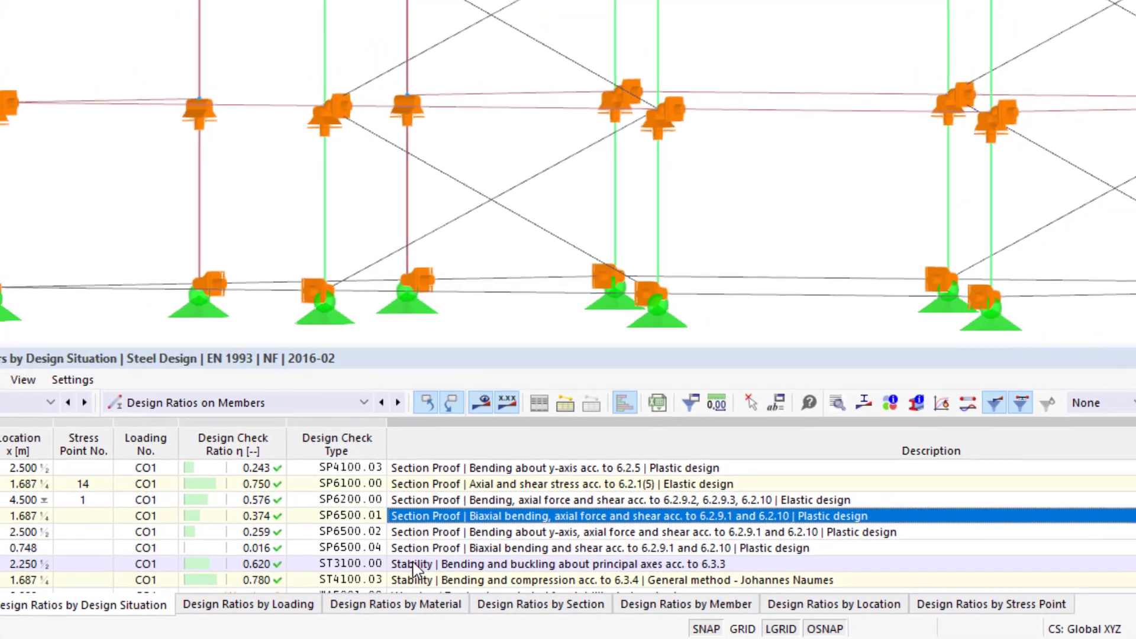
- Review the ST4100.03 check details (ratio 0.780), then turn the crane runway model to a front view
click(414, 563)
click(426, 585)
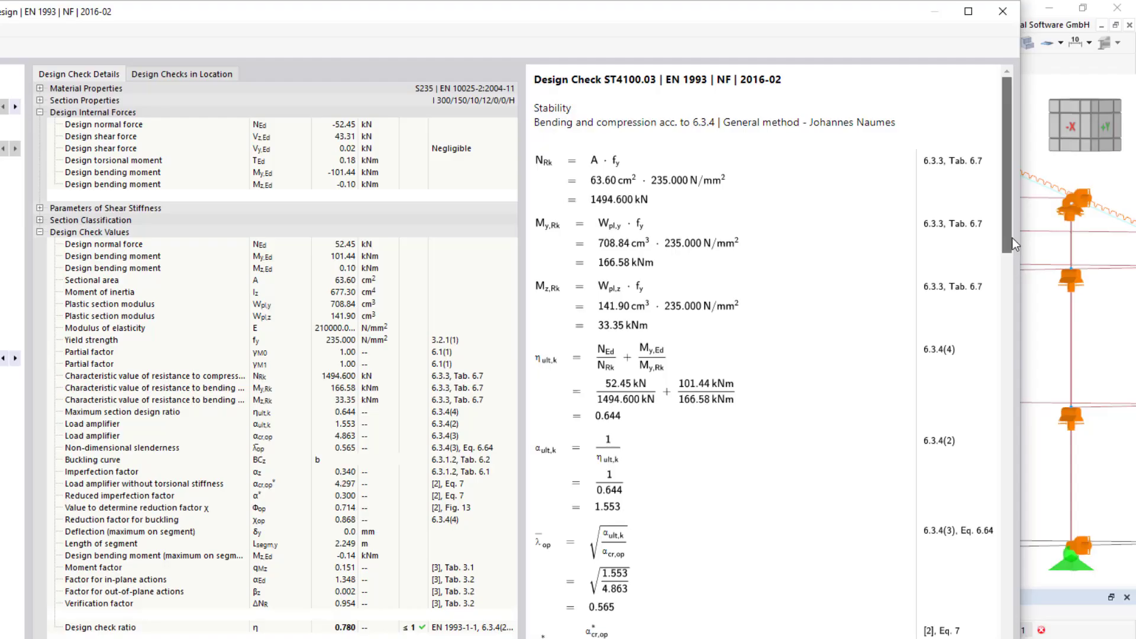
drag(1011, 236, 991, 507)
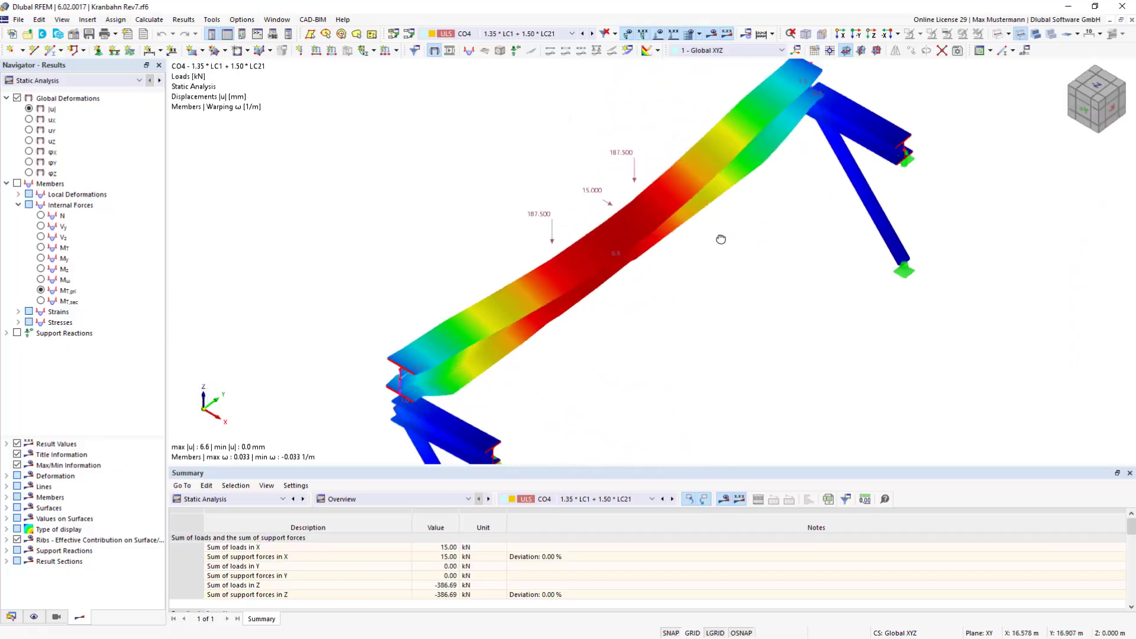
ctrl+middle_drag(720, 241, 653, 188)
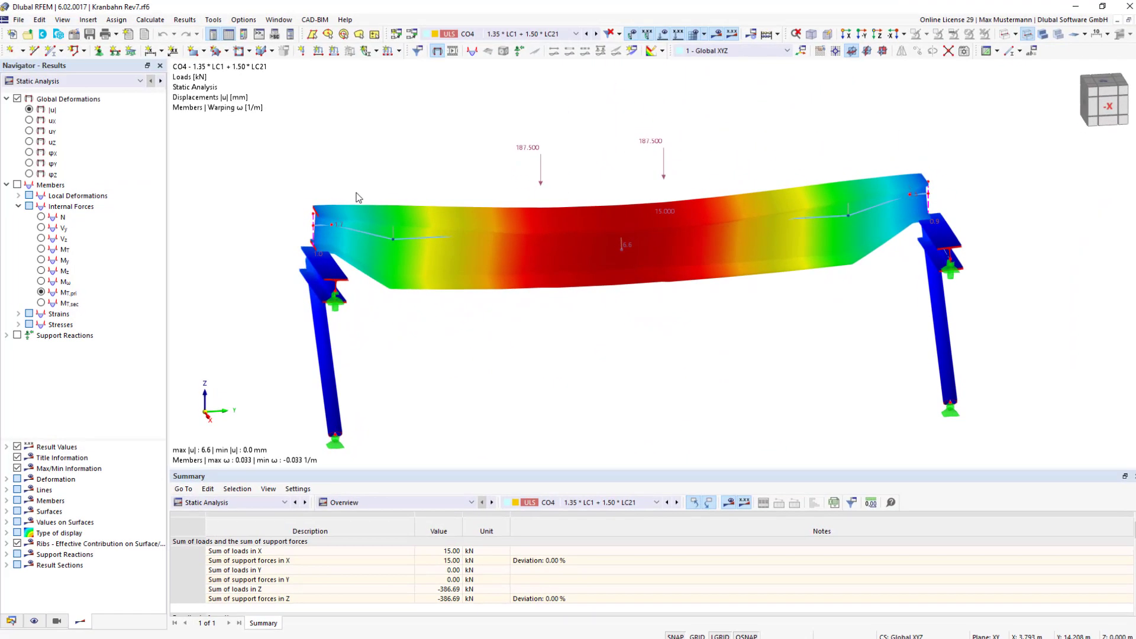
- Plot the crane beam's MT,pri and Mω torsion diagrams, then switch to Steel Design results
click(18, 183)
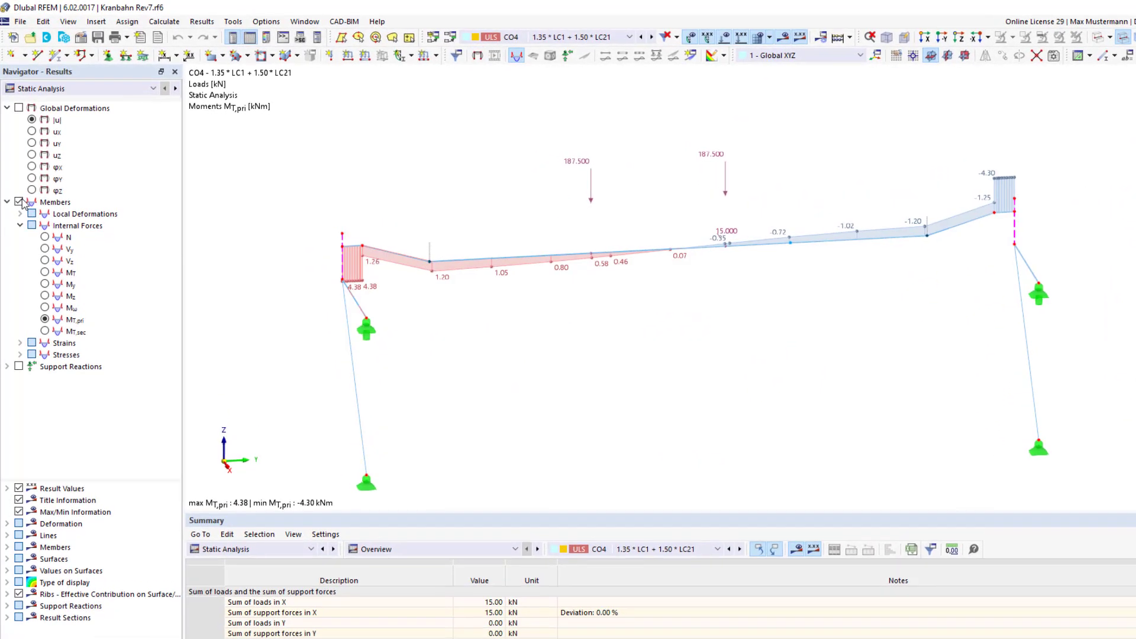
click(45, 308)
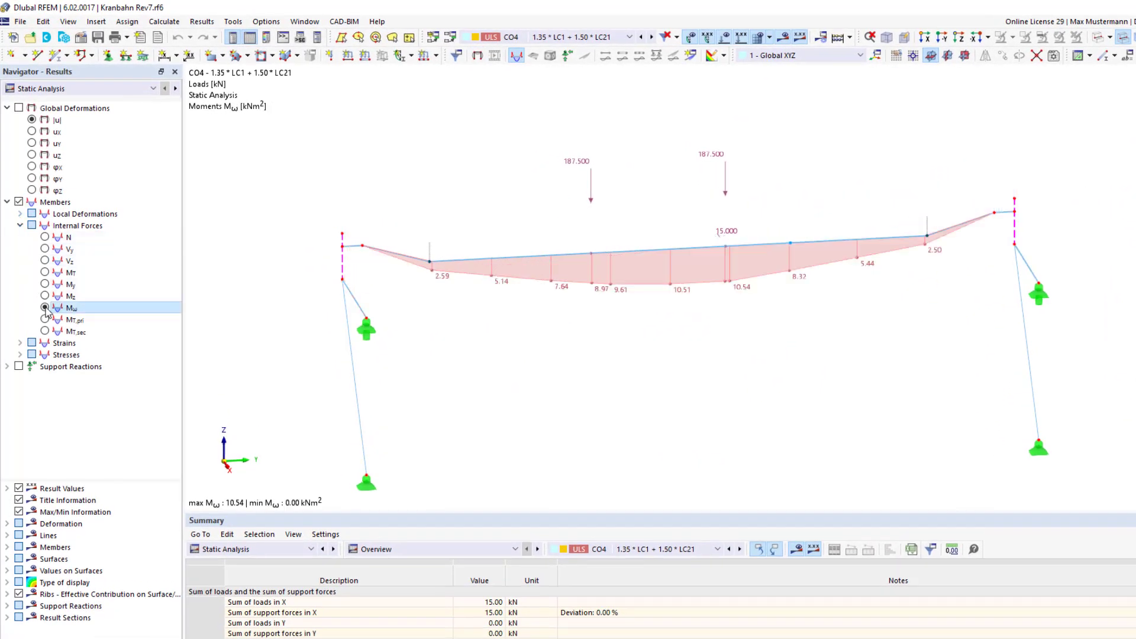
click(175, 91)
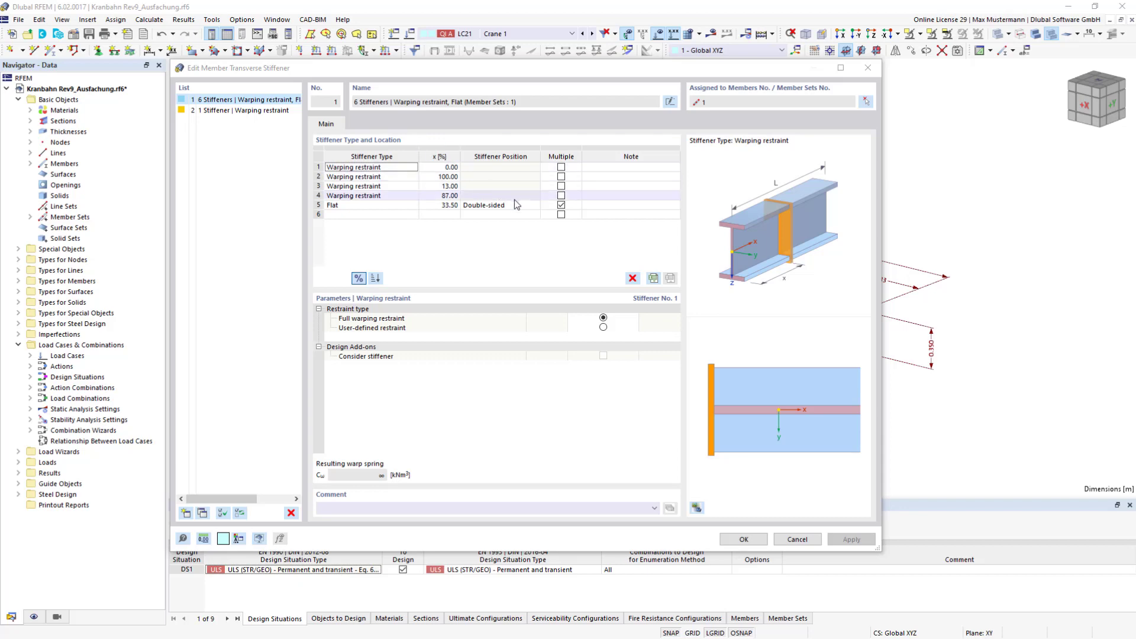
- Set the Flat stiffener in row 5 to Single-sided Right, recalculate, and locate the 0.870 ratio
click(527, 207)
click(527, 208)
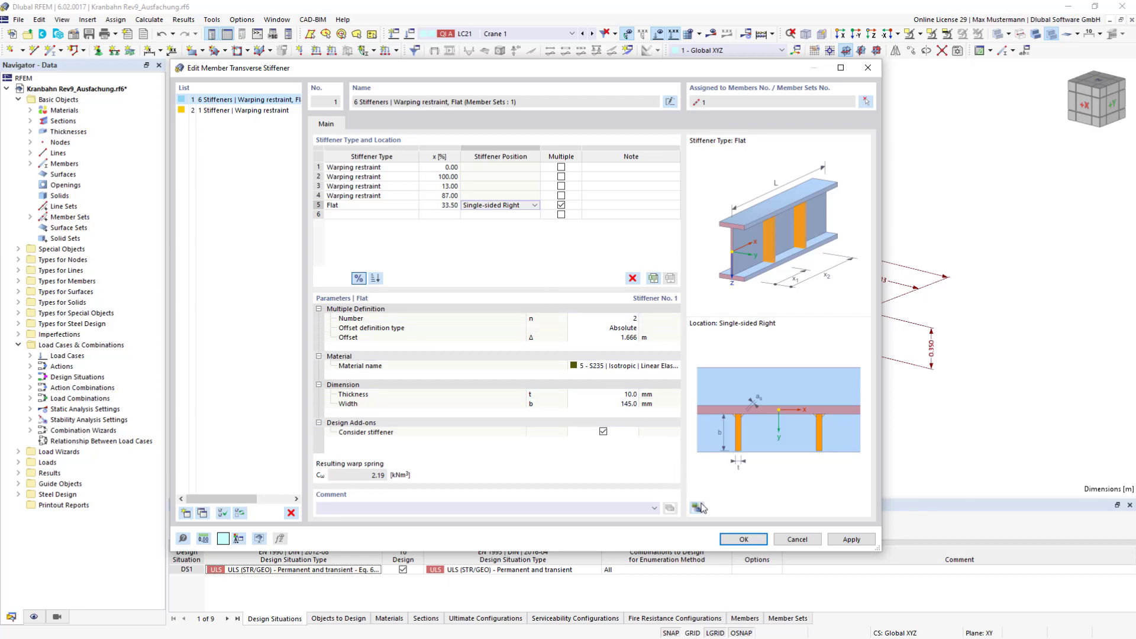
click(734, 540)
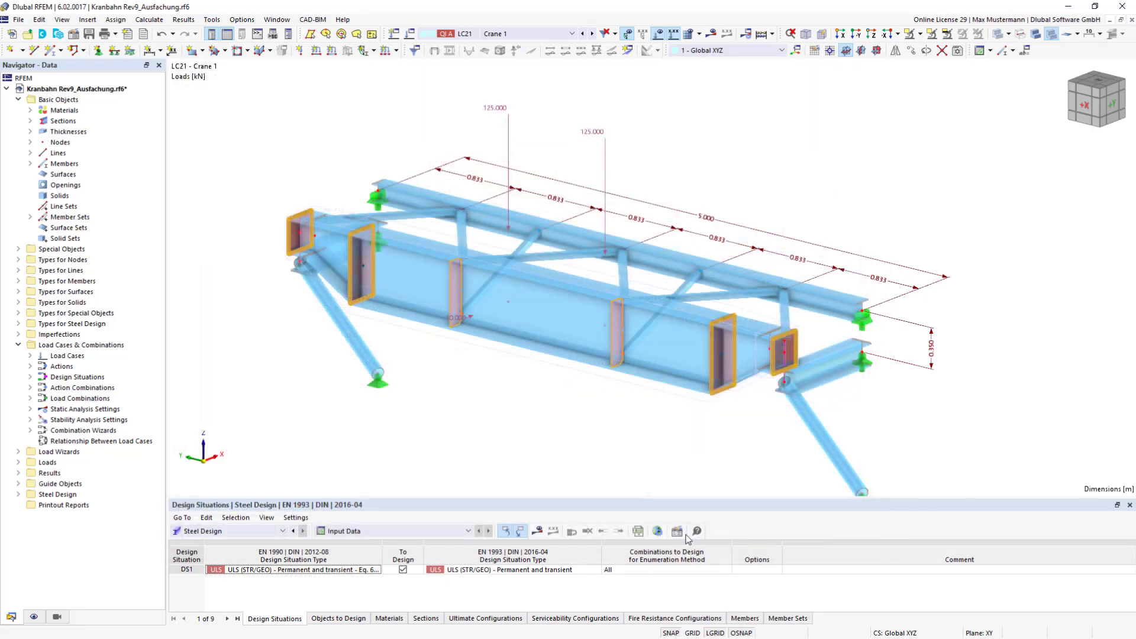
click(538, 531)
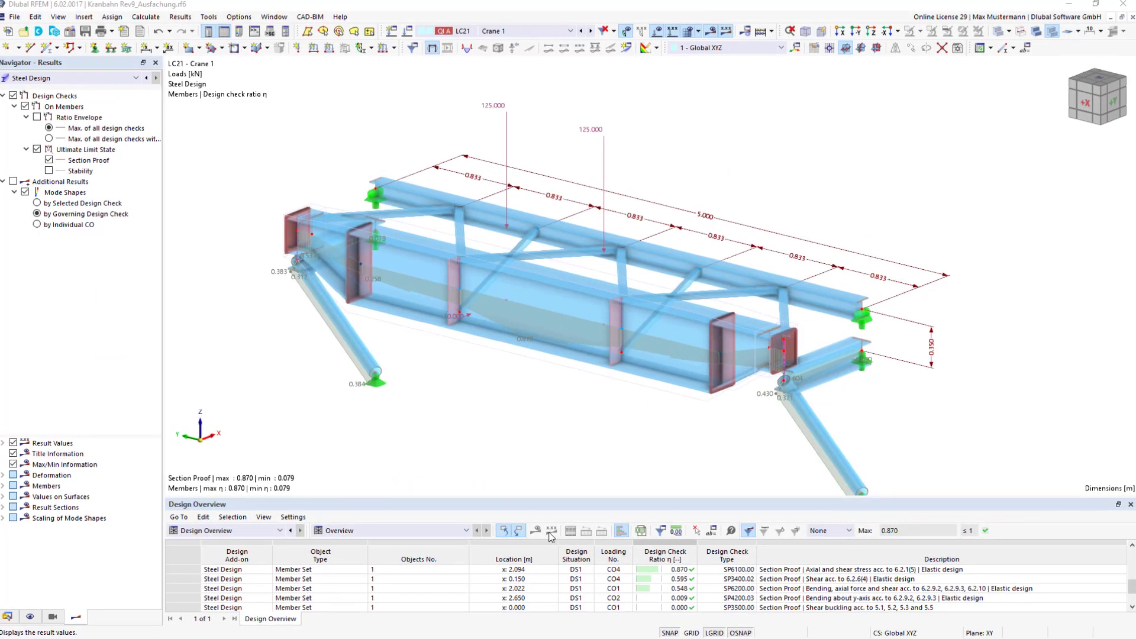
click(626, 566)
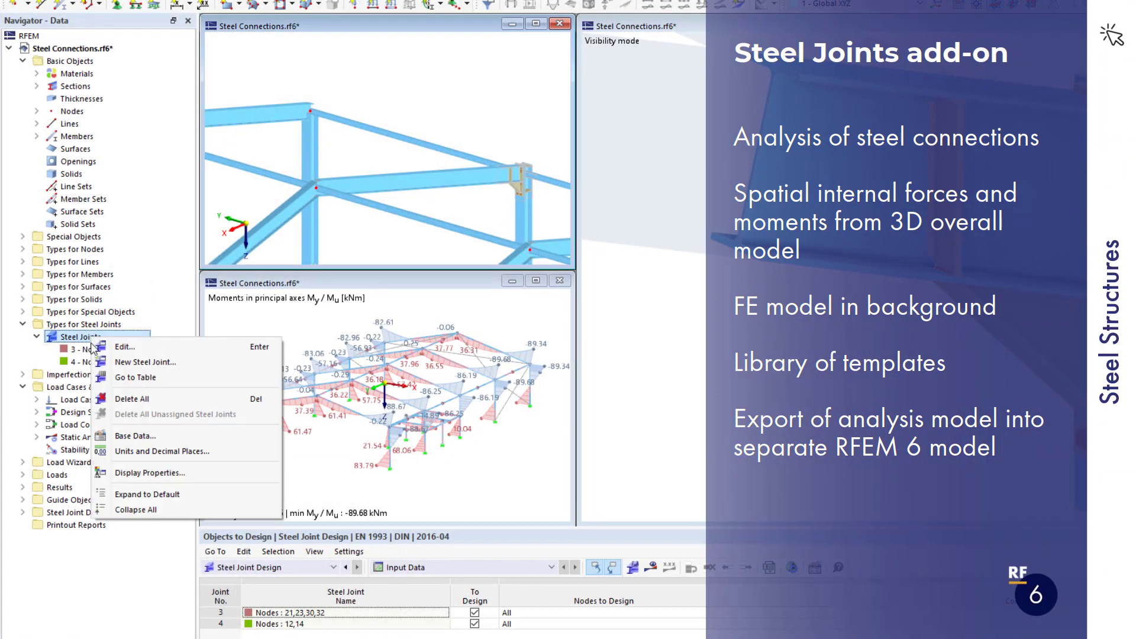
- Add a steel joint at node 39 from the Beam to Column End Plate | Column Stiffeners template
click(99, 363)
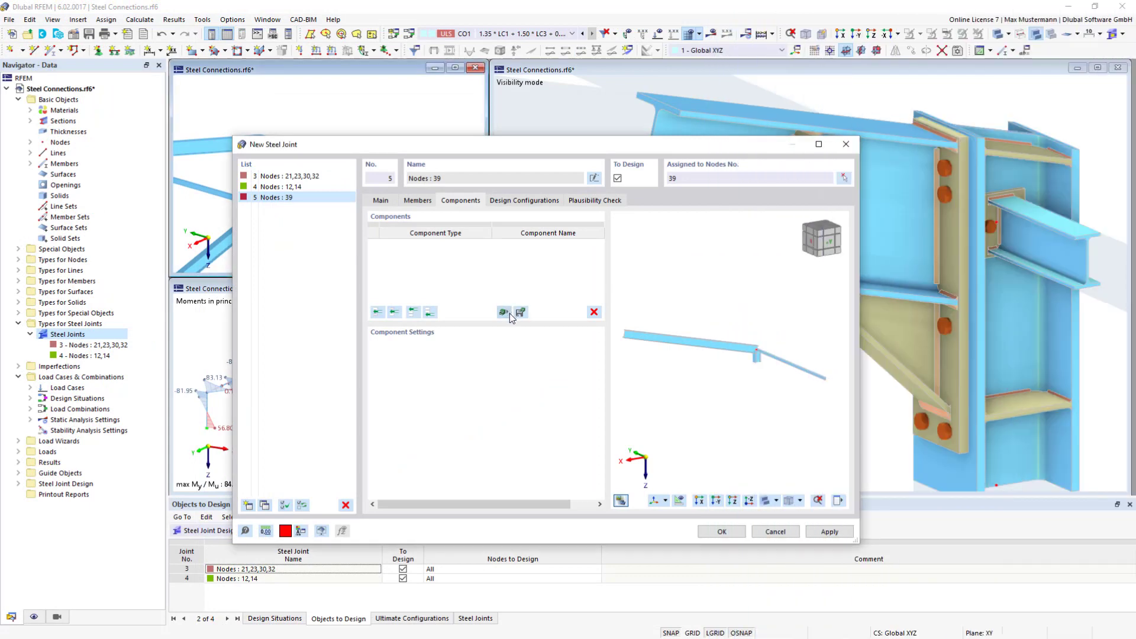
click(509, 314)
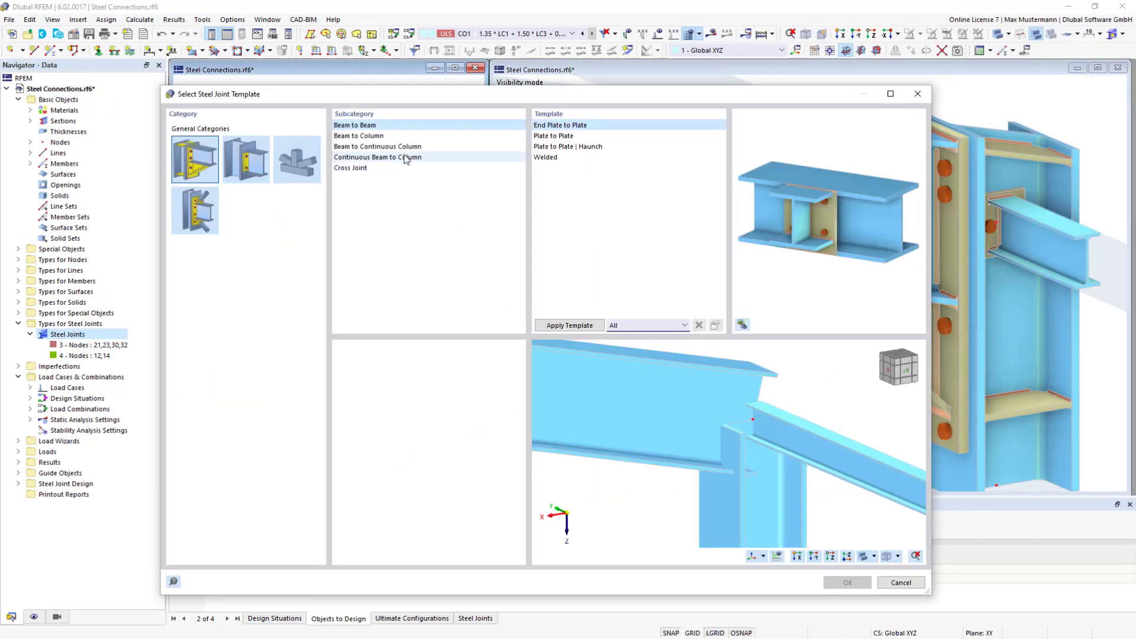
click(379, 135)
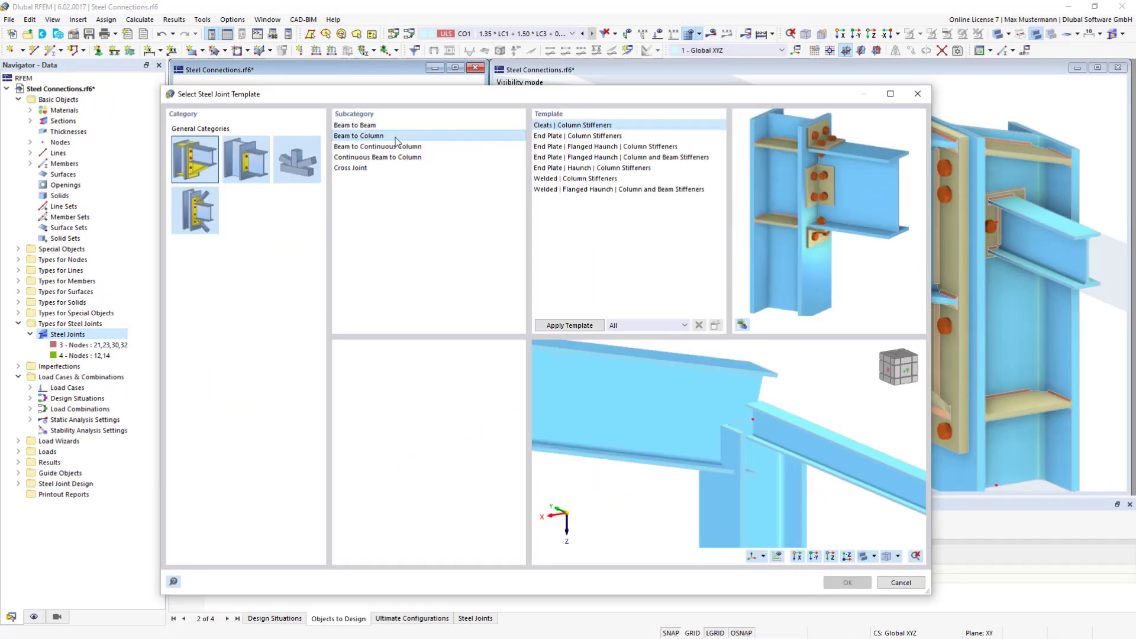
click(553, 136)
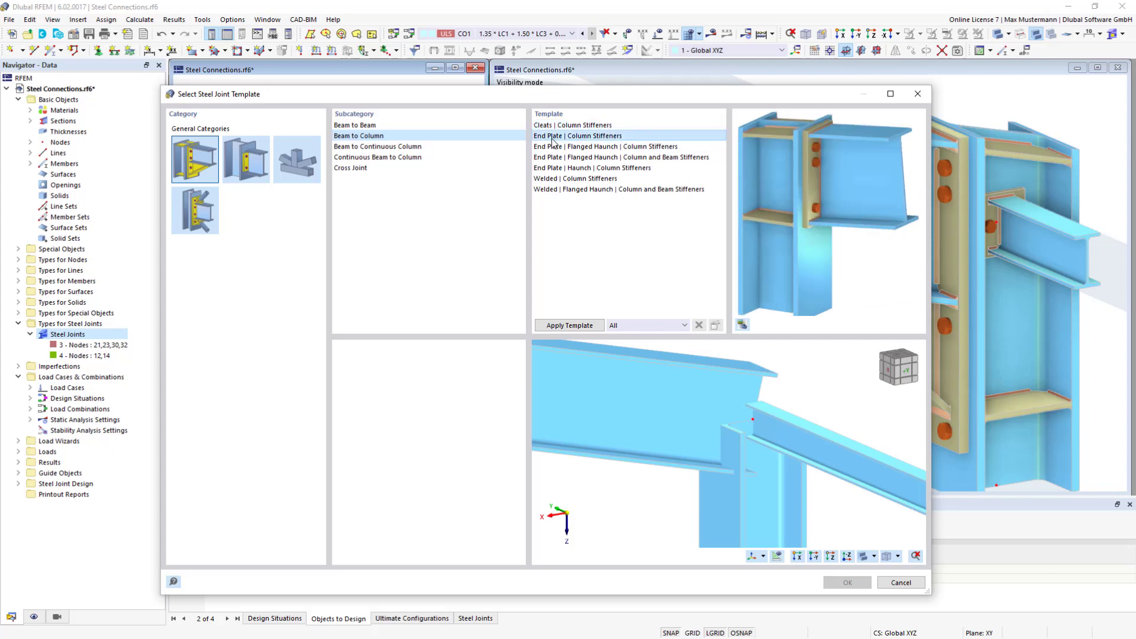
click(560, 326)
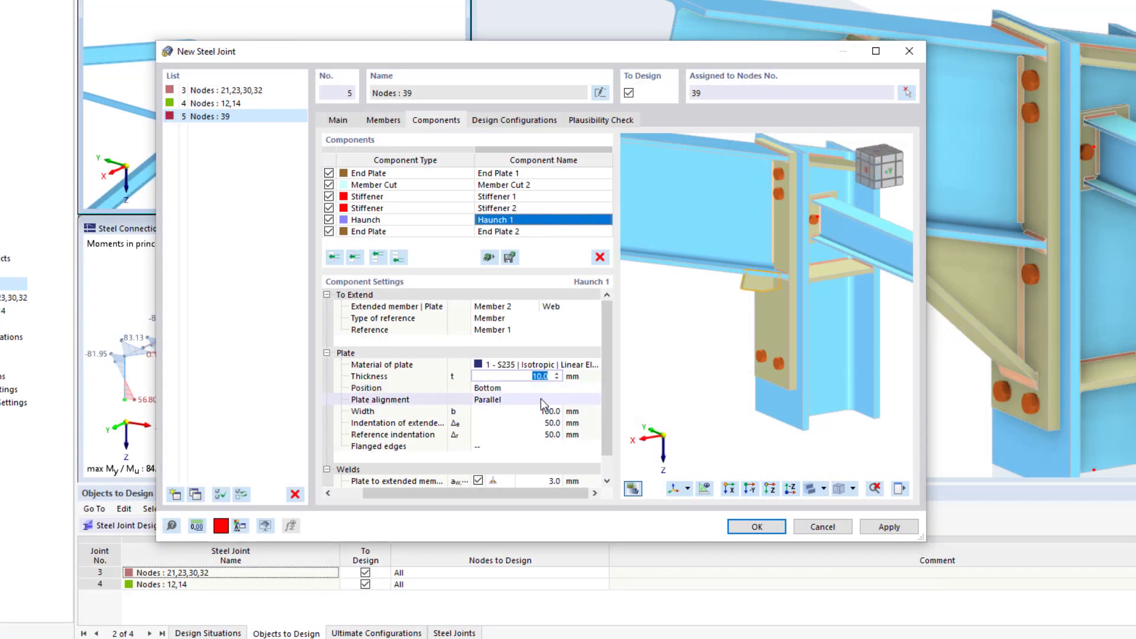
- Give Haunch 1 inclined plate alignment, width 400 mm, height 180 mm, and inclined flanged edges
click(541, 399)
click(536, 420)
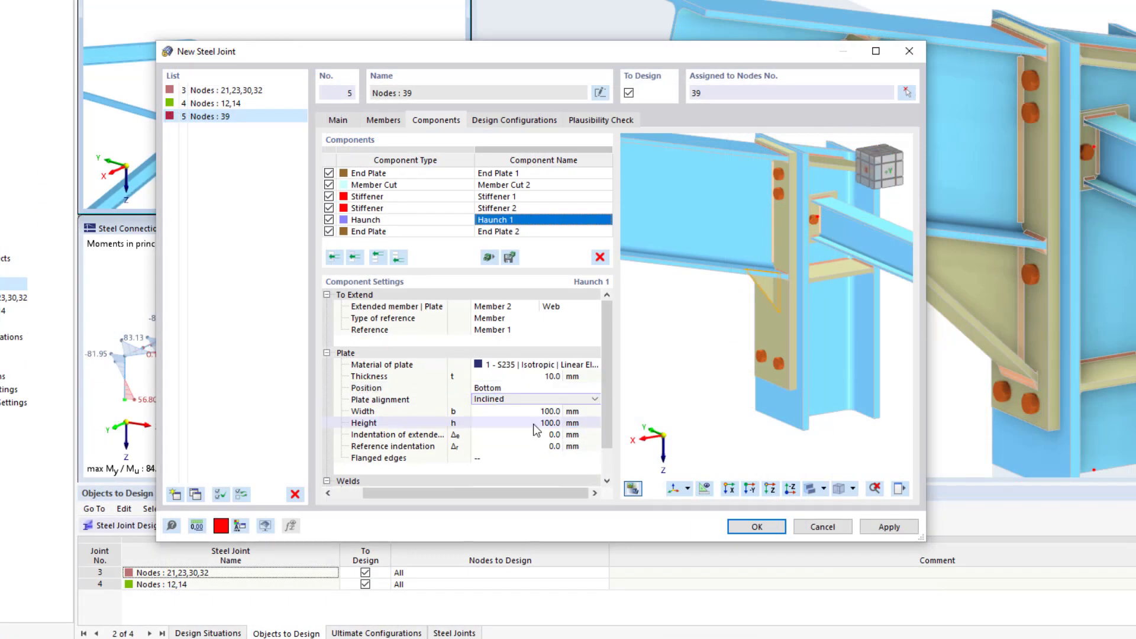
click(542, 412)
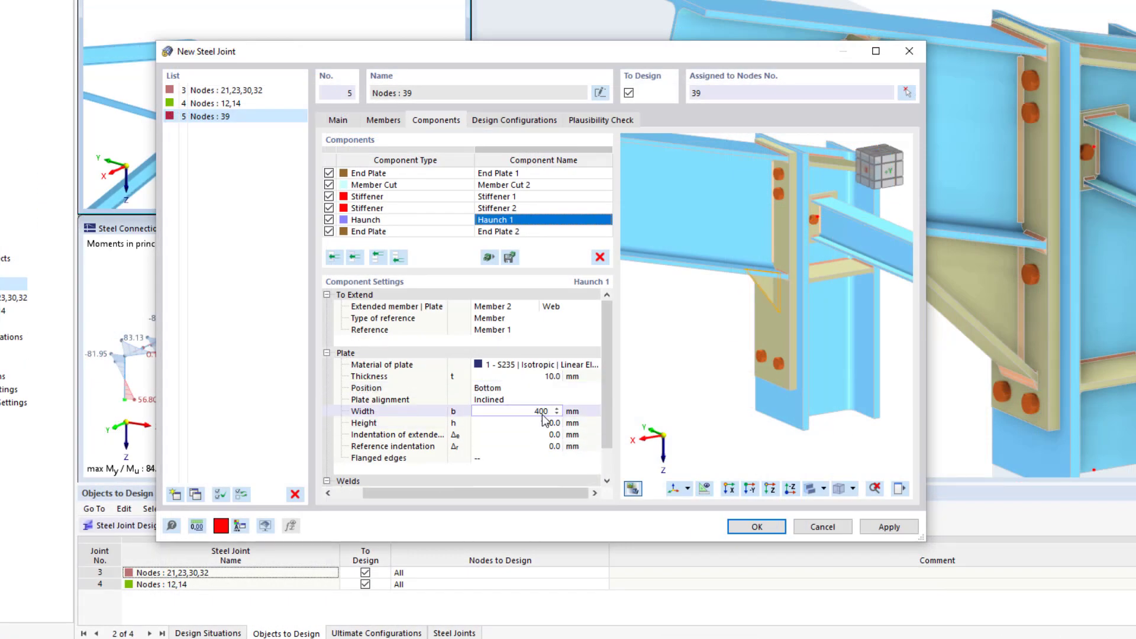
click(534, 457)
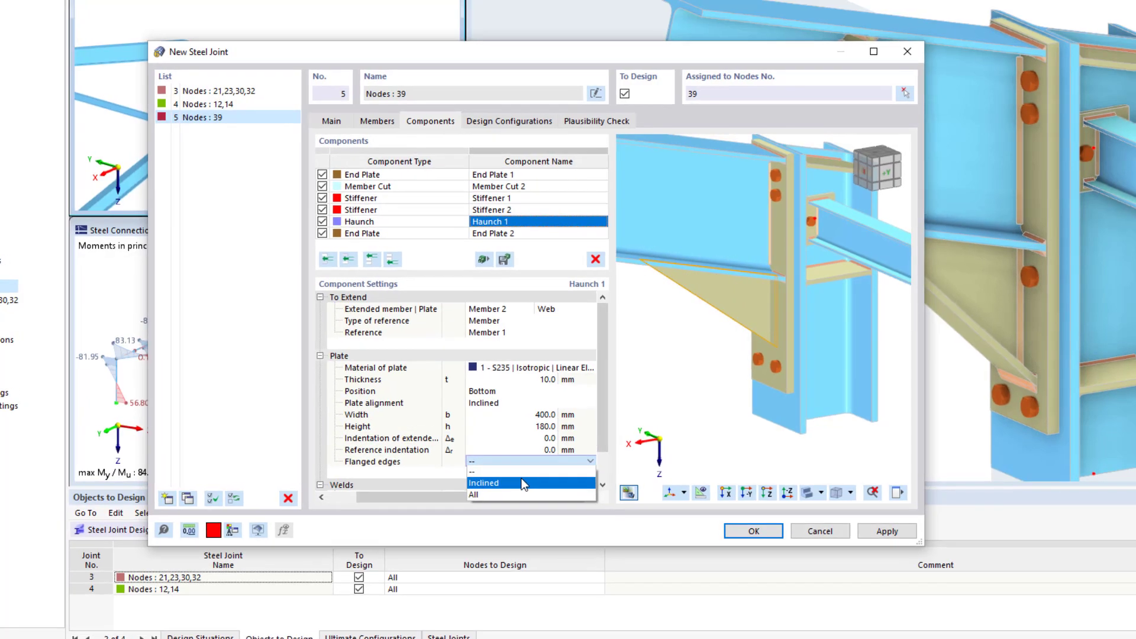
click(531, 476)
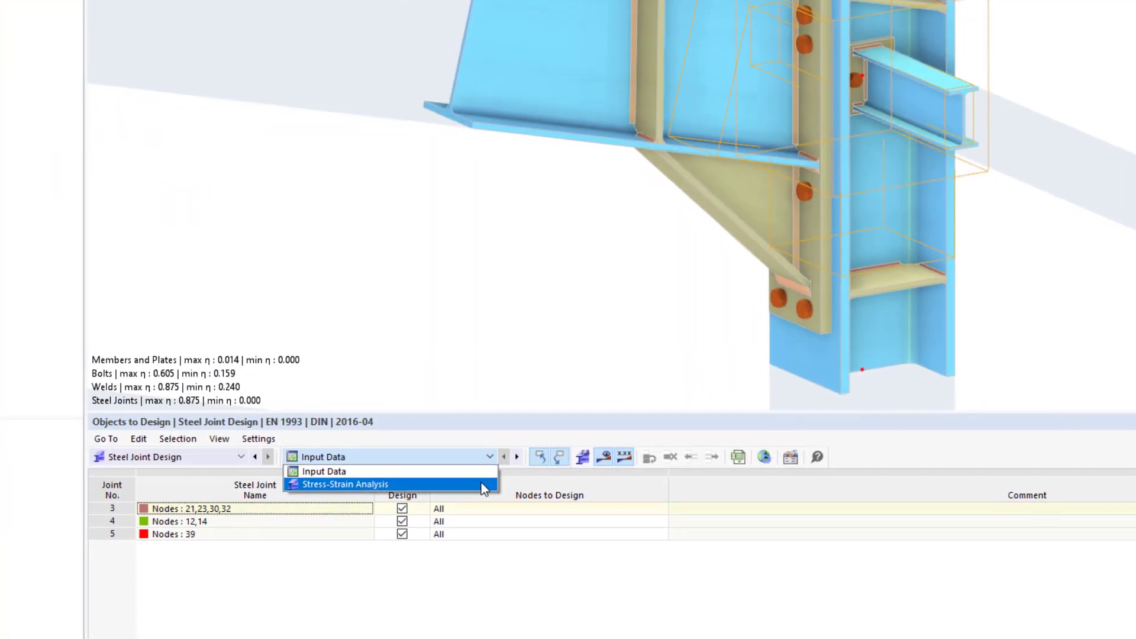
- Show Stress-Strain Analysis joint ratios and review the UL1100 bolt check details with ratio 0.587
click(482, 488)
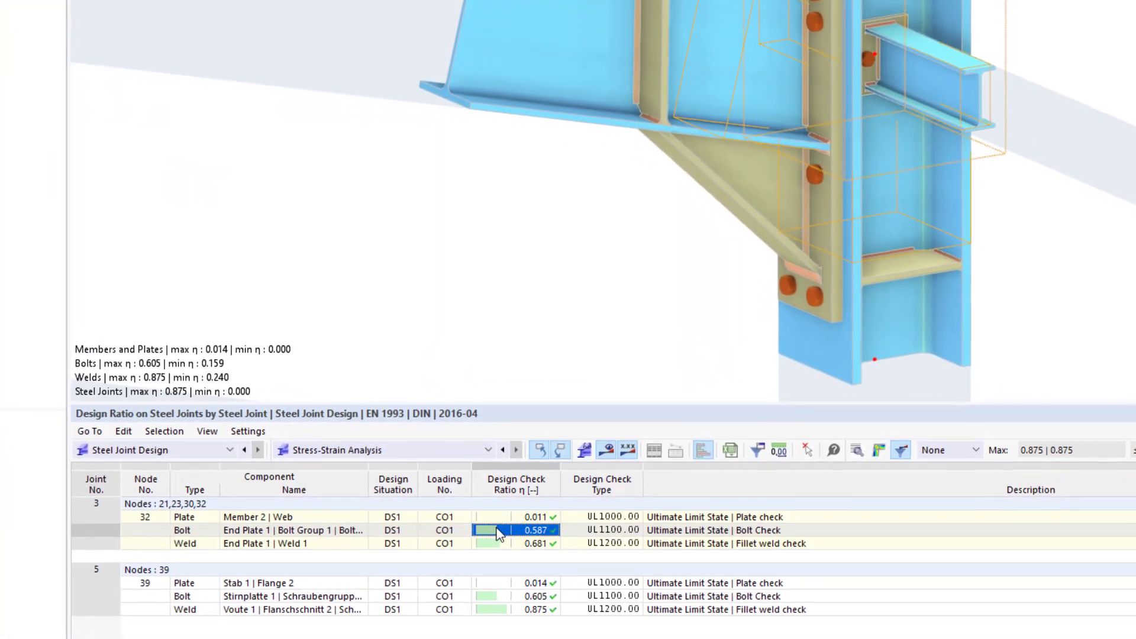
double_click(498, 529)
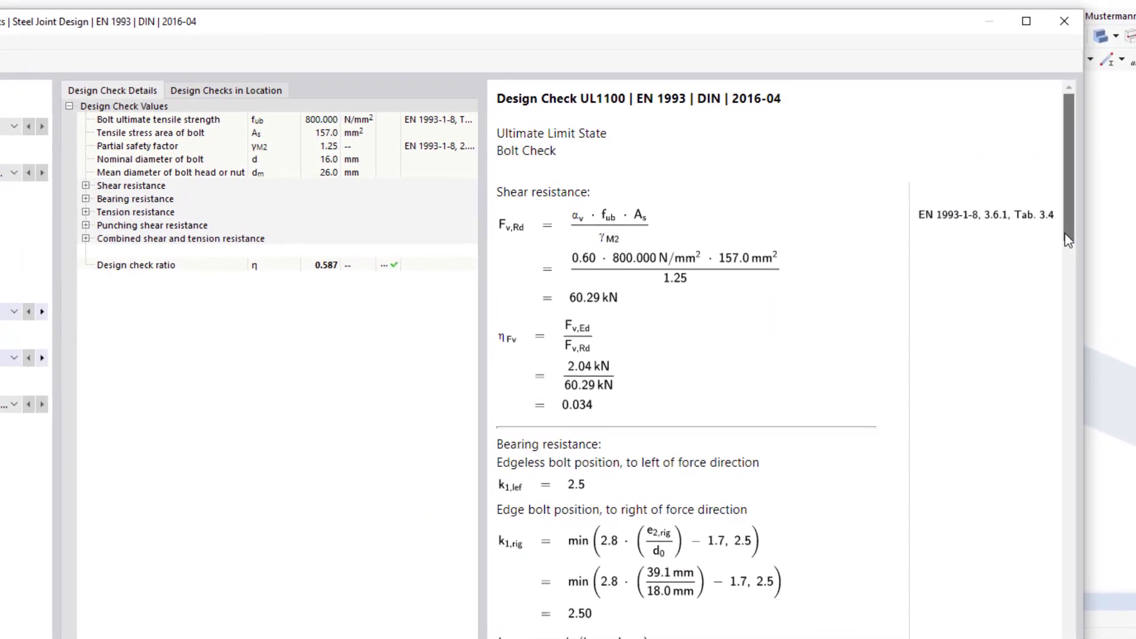
drag(1067, 243, 1065, 275)
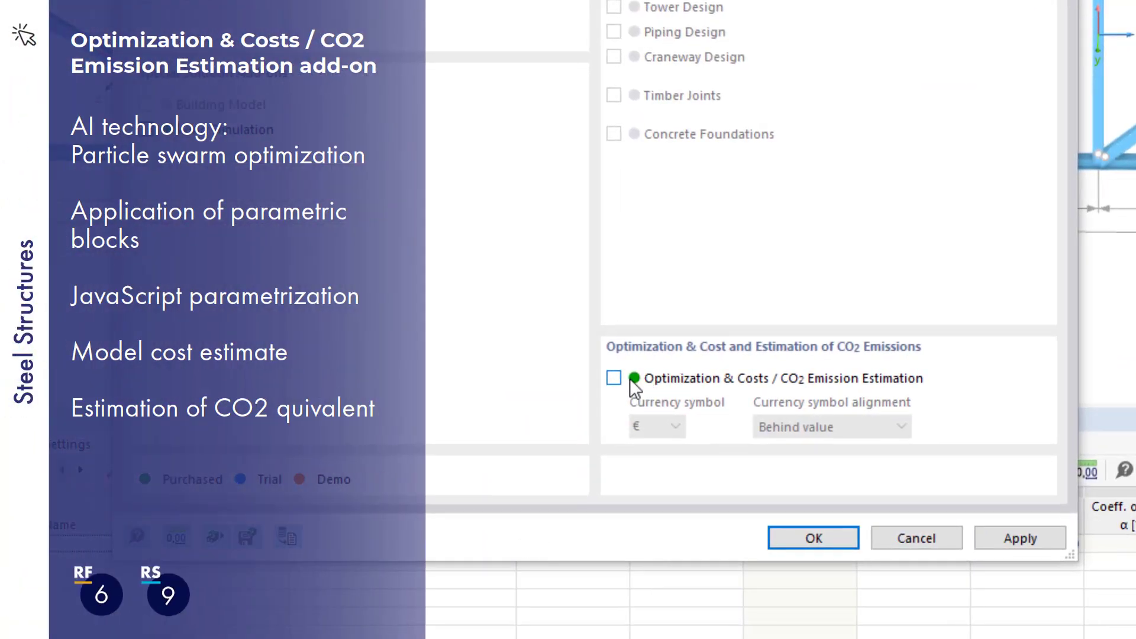
- Enable the Optimization & Costs / CO2 Emission Estimation add-on and choose the Particle swarm optimizer
click(616, 376)
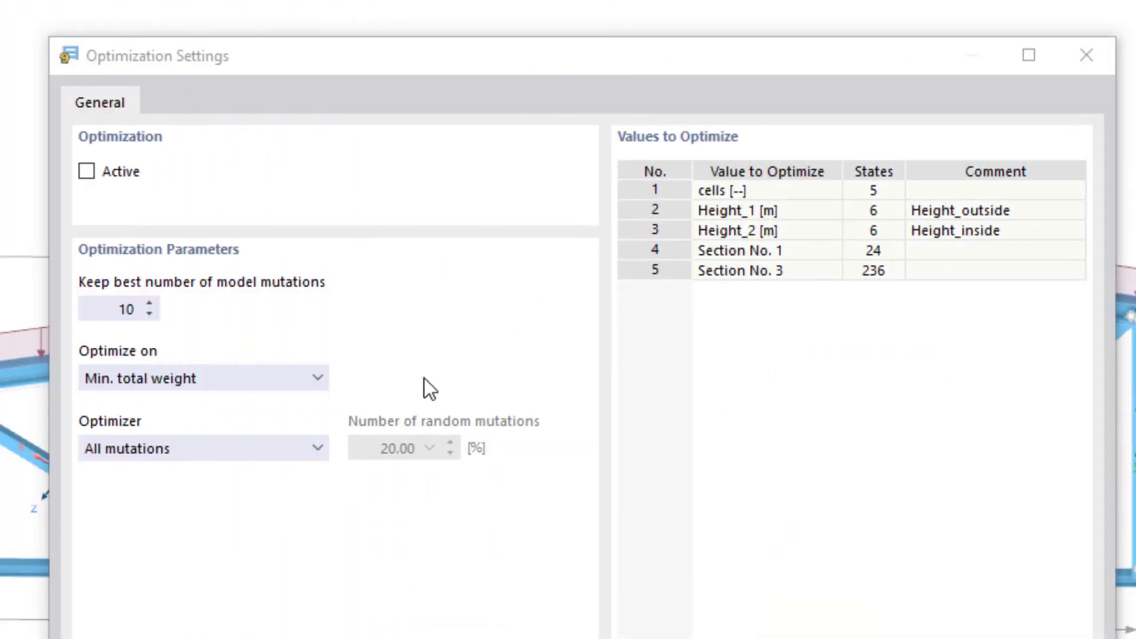
click(325, 445)
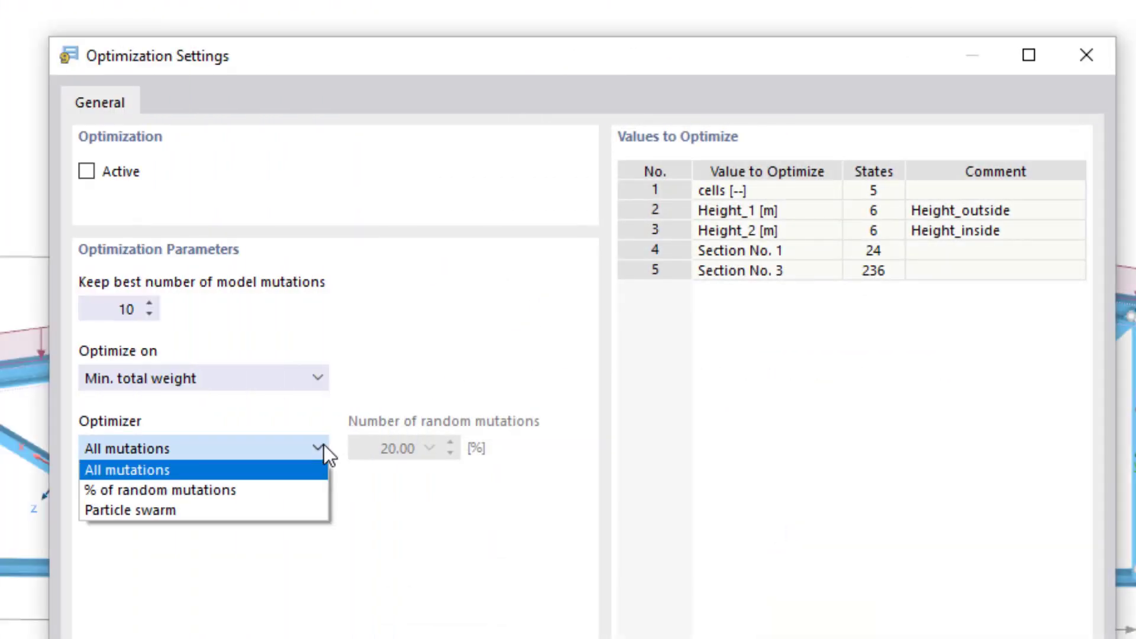
click(282, 510)
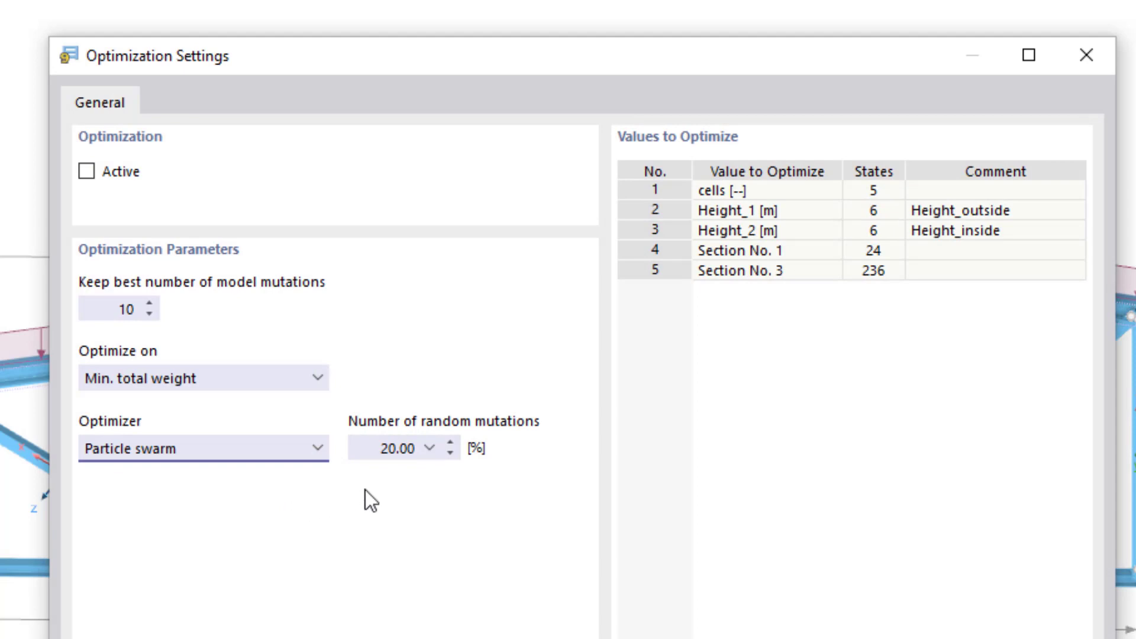